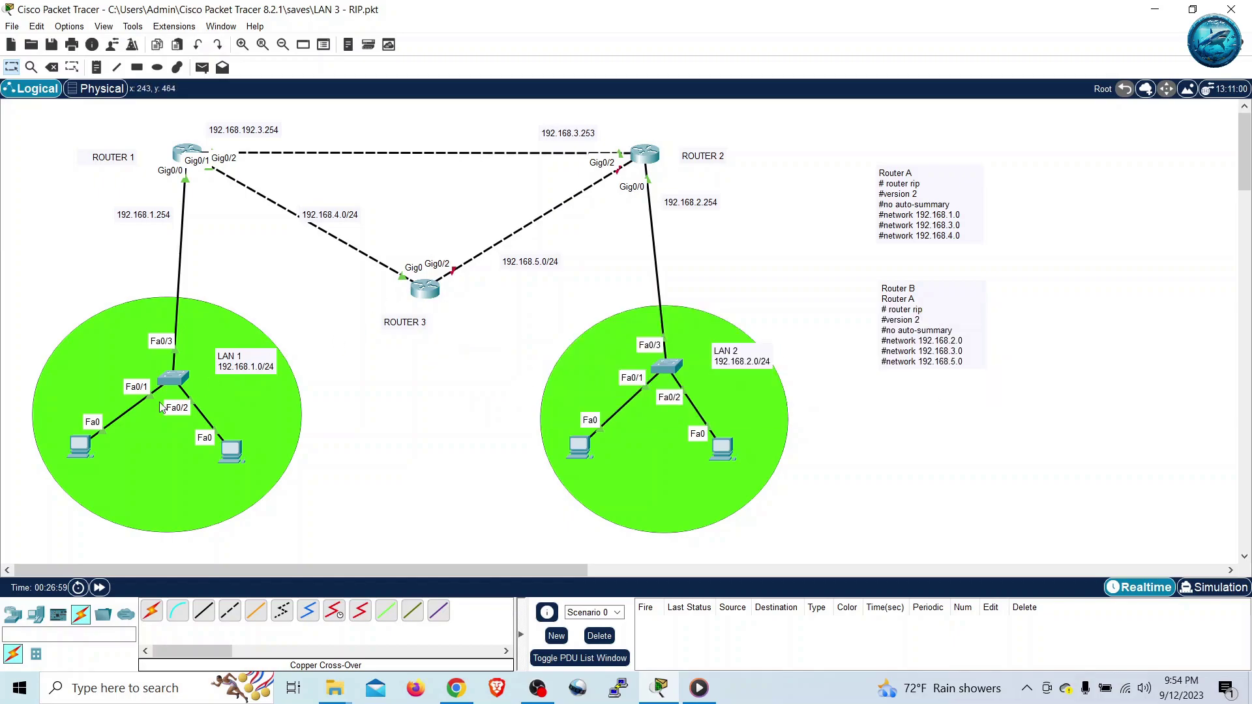
# - Open the command line of Router 1 and enter privileged mode with the enable command
pyautogui.moveTo(70, 450)
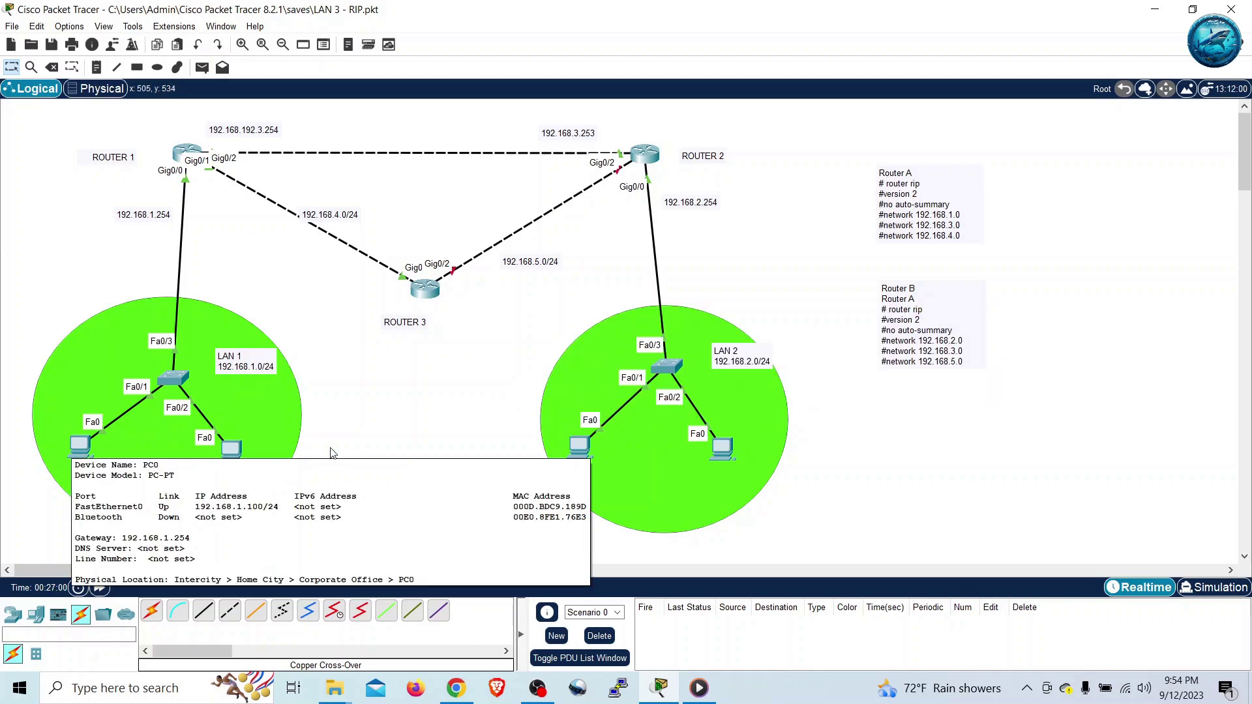
pyautogui.moveTo(581, 454)
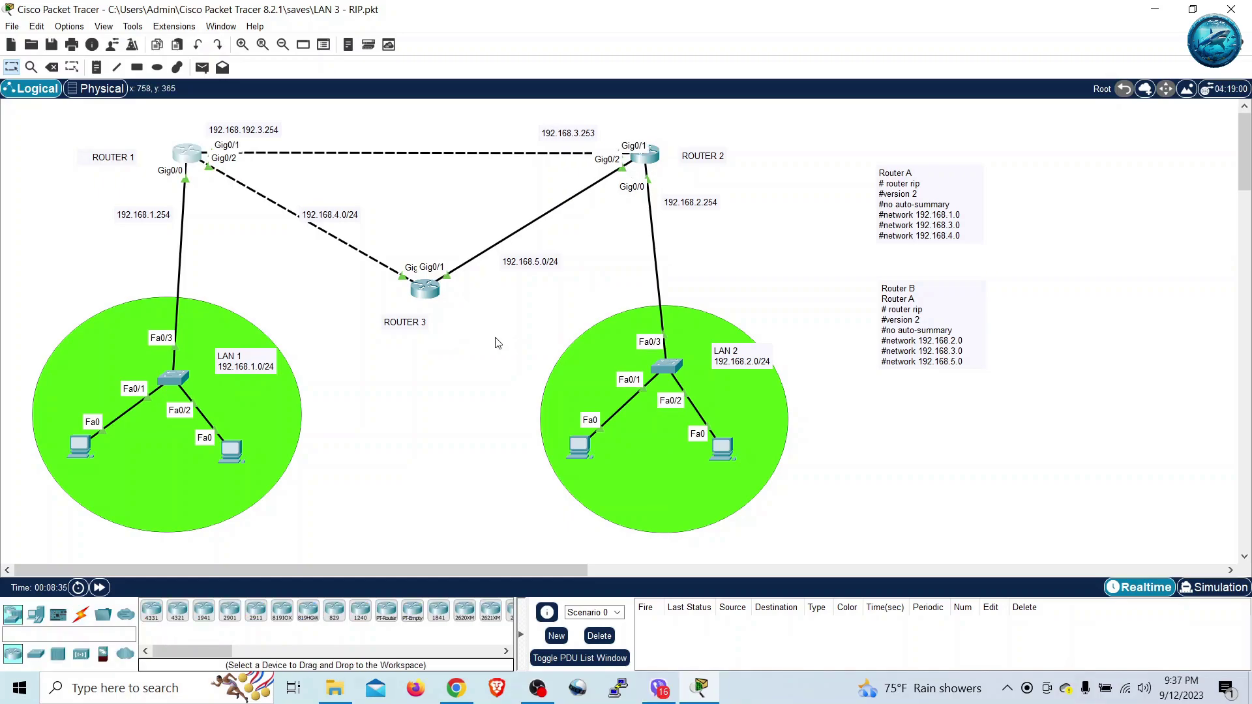
pyautogui.click(183, 155)
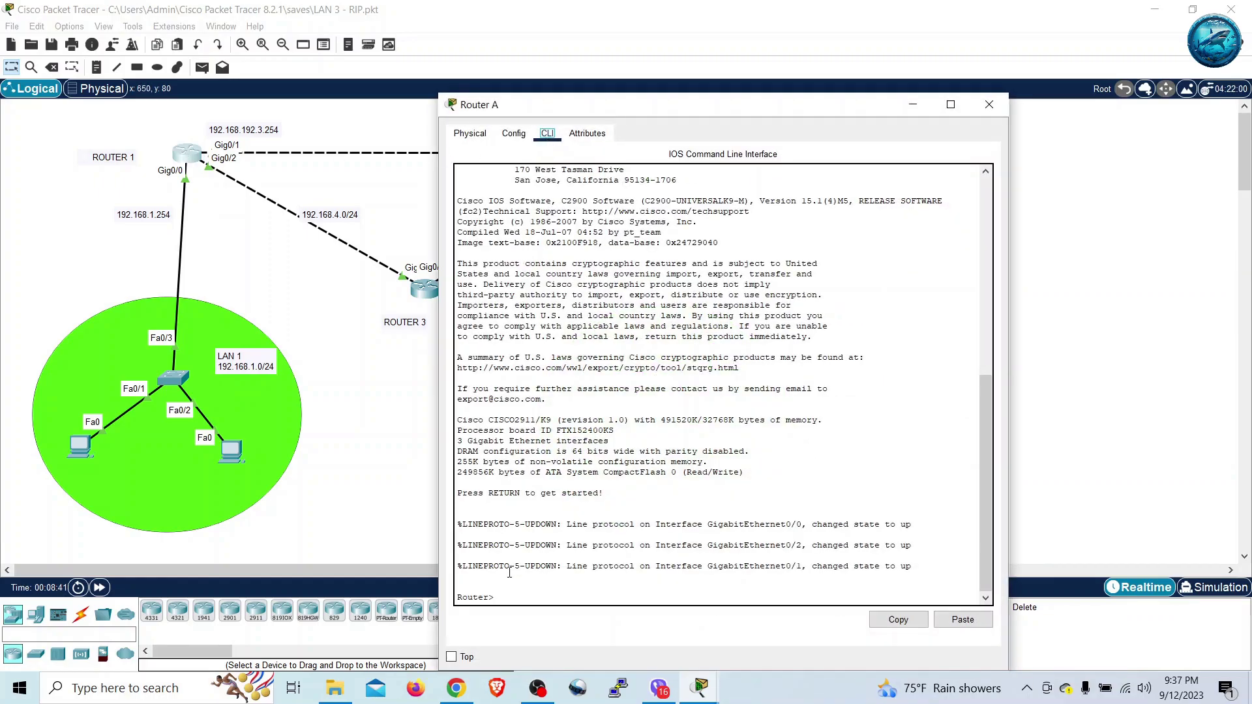
pyautogui.click(506, 595)
pyautogui.write('e')
pyautogui.write('nb')
pyautogui.write('ble')
pyautogui.press('Return')
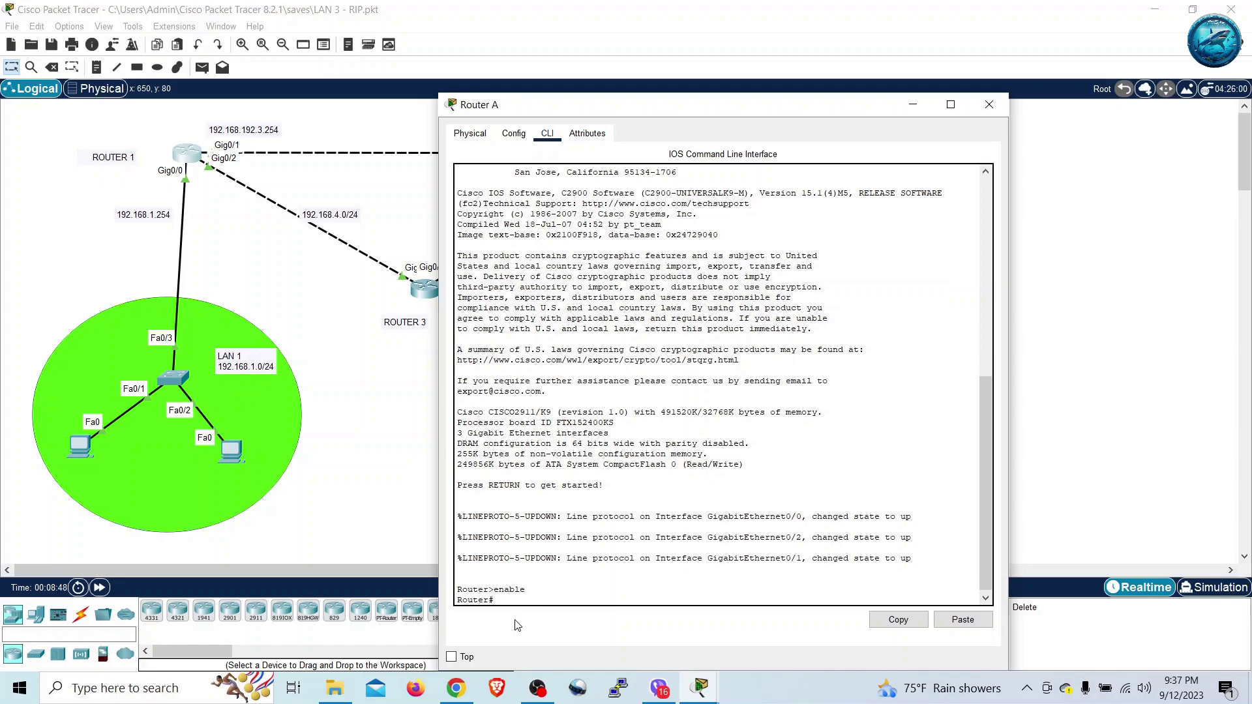
# - Enter global configuration mode on Router 1 with configure terminal
pyautogui.write('config')
pyautogui.write('ure t')
pyautogui.press('BackSpace')
pyautogui.write('re ter')
pyautogui.press('Tab')
pyautogui.press('Return')
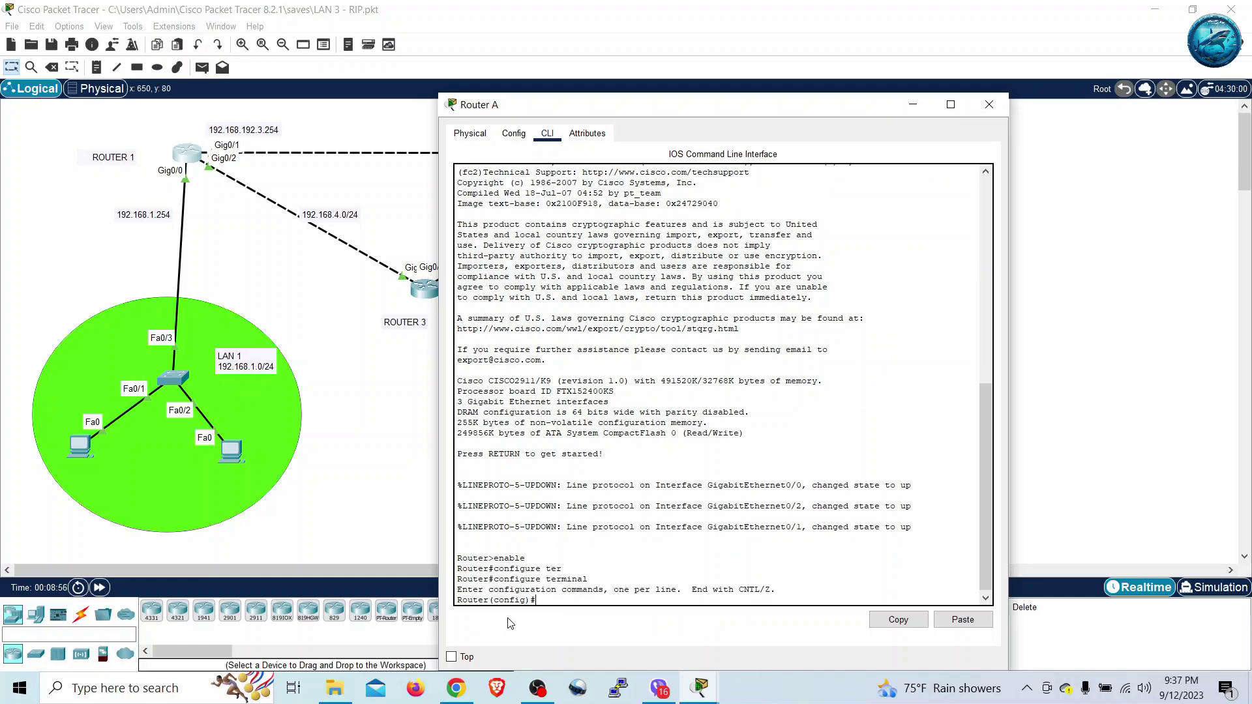
# - Bring back Router 1's command line, start the RIP routing process and set it to version 2
pyautogui.click(352, 431)
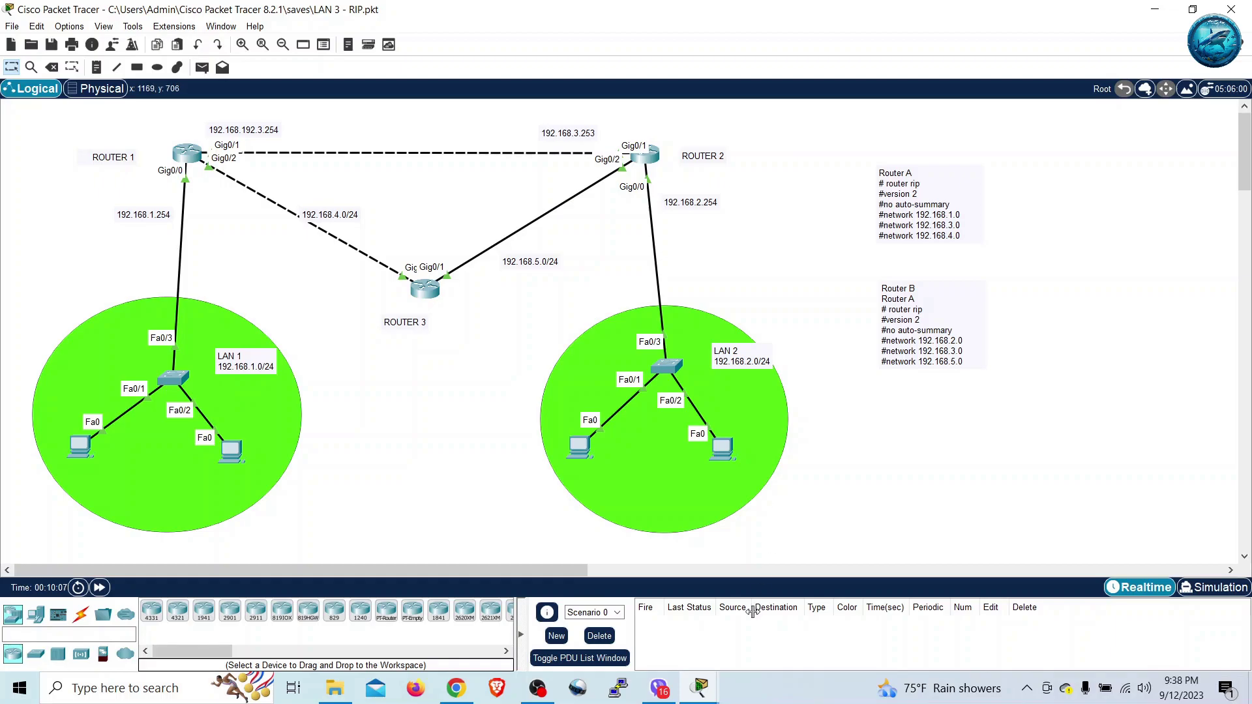
pyautogui.click(693, 701)
pyautogui.click(787, 619)
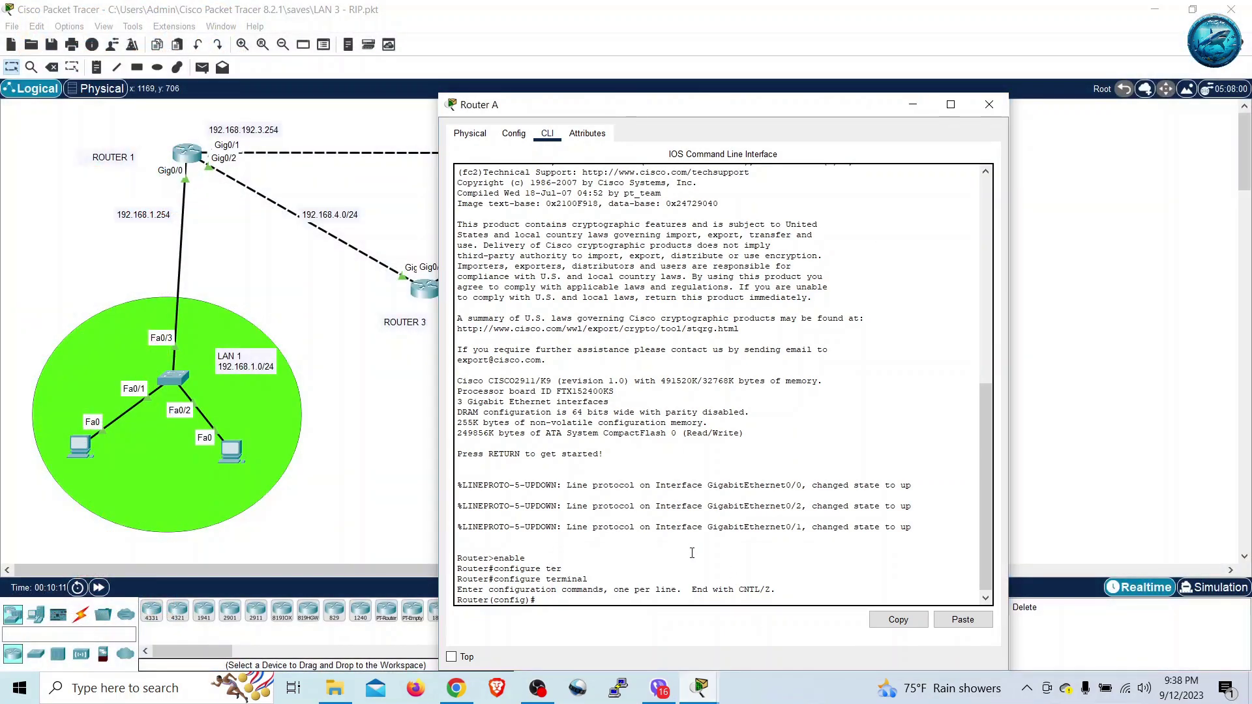
pyautogui.write('router rip')
pyautogui.press('Return')
pyautogui.write('version 2')
pyautogui.press('Return')
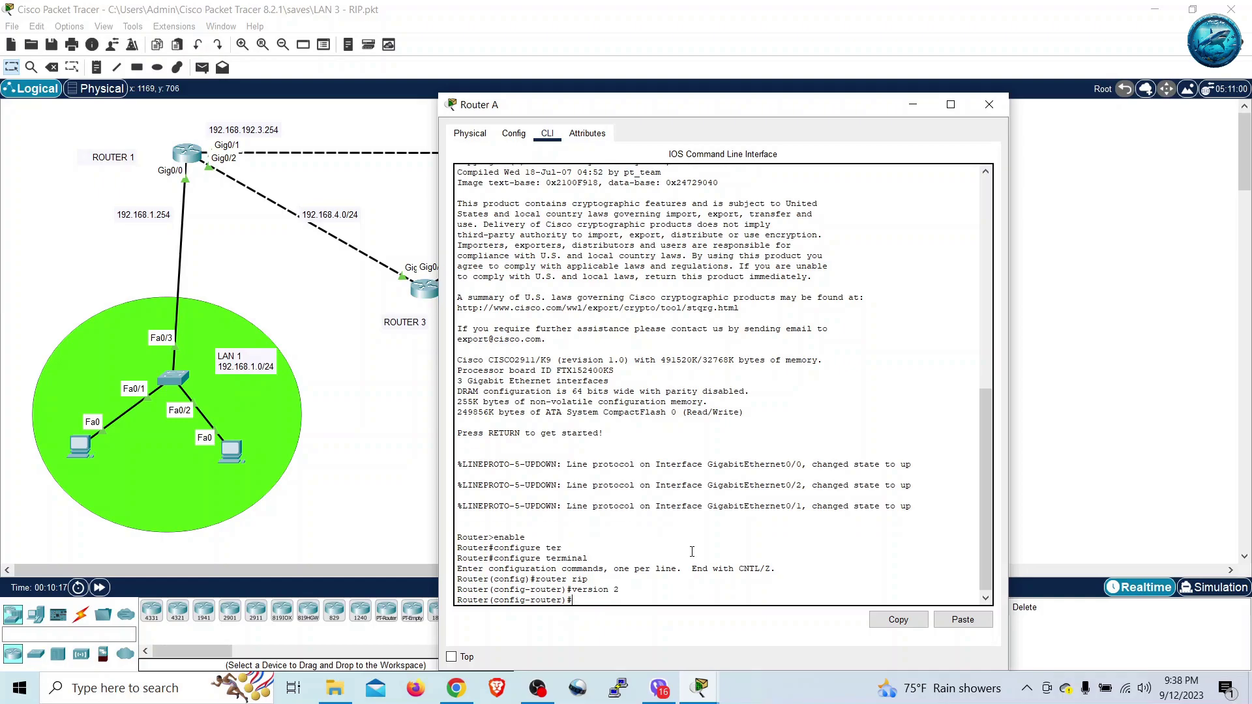
# - Disable RIP auto-summary on Router 1 and advertise network 192.168.1.0
pyautogui.write('no aud')
pyautogui.press('BackSpace')
pyautogui.write('to')
pyautogui.press('Tab')
pyautogui.press('Return')
pyautogui.write('network')
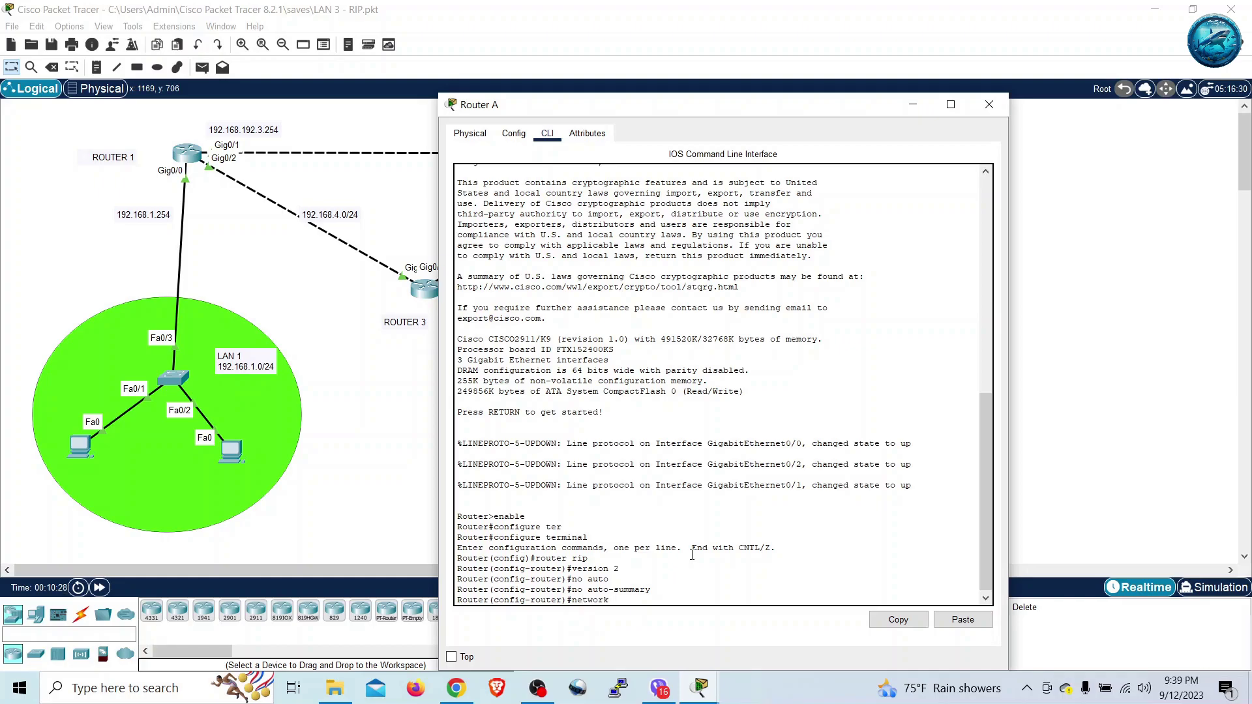
pyautogui.write(' 192.168.1.0')
pyautogui.press('Return')
# - Add network 192.168.3.0 to the RIP process on Router 1 by reusing the previous network command
pyautogui.press('Up')
pyautogui.press('BackSpace')
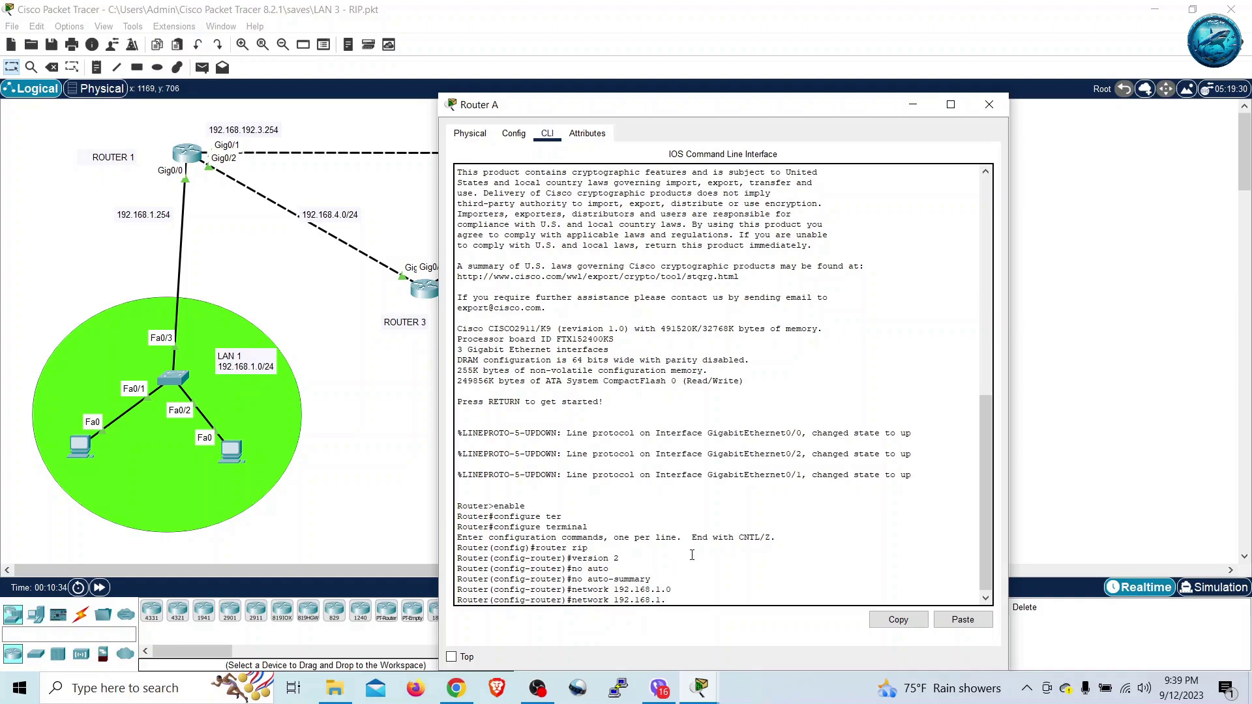
pyautogui.press('BackSpace')
pyautogui.write('3.0')
pyautogui.press('Up')
pyautogui.press('Up')
pyautogui.press('Down')
pyautogui.press('BackSpace')
pyautogui.press('BackSpace')
pyautogui.press('BackSpace')
pyautogui.write('3.0')
pyautogui.press('Return')
# - Add network 192.168.4.0 to RIP on Router 1 and exit back to privileged mode
pyautogui.press('Up')
pyautogui.press('BackSpace')
pyautogui.press('BackSpace')
pyautogui.write('4.0')
pyautogui.press('Return')
pyautogui.write('exit')
pyautogui.press('Return')
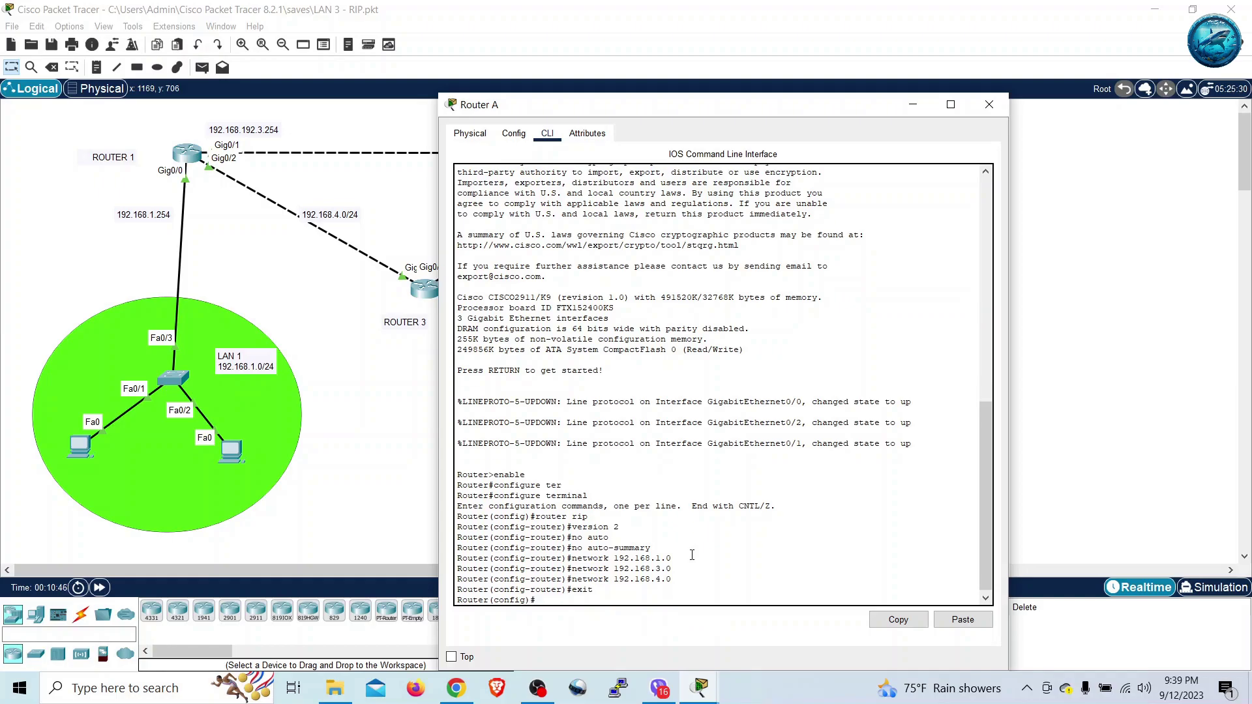
pyautogui.write('exit')
pyautogui.press('Return')
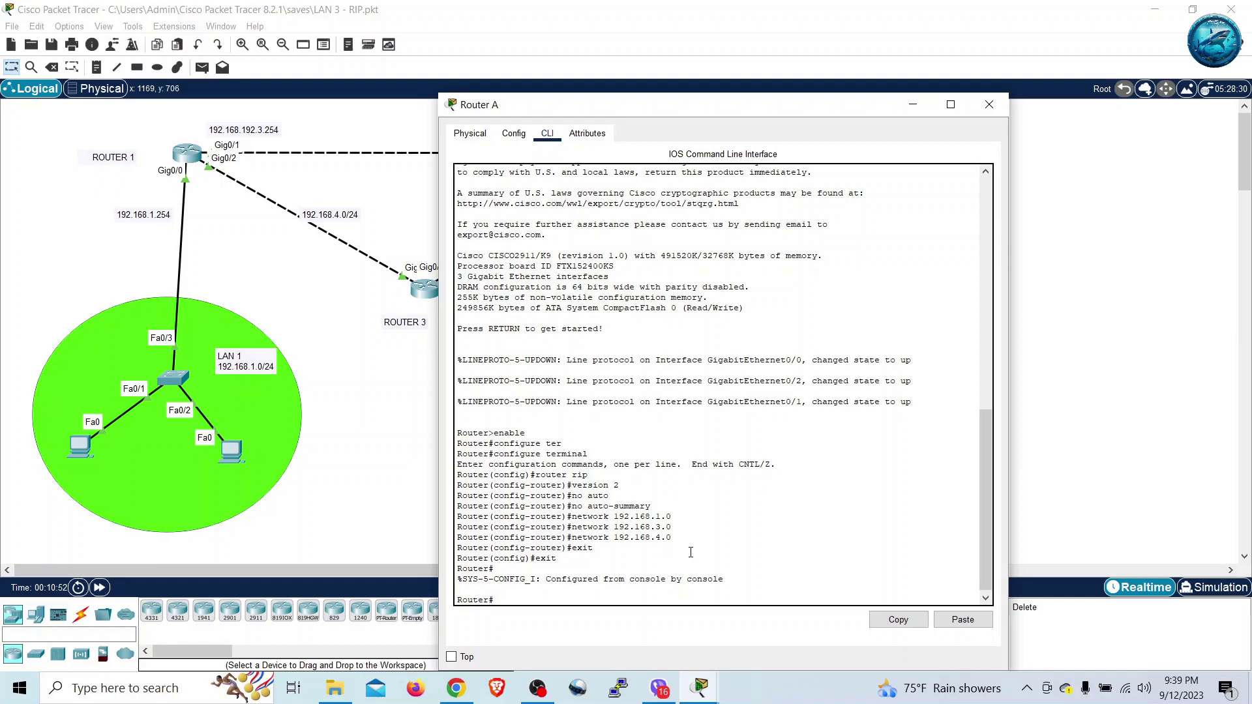
# - Run show ip protocols on Router 1, highlight the networks being routed, and close the router window
pyautogui.write('show ip proto')
pyautogui.press('Tab')
pyautogui.press('Return')
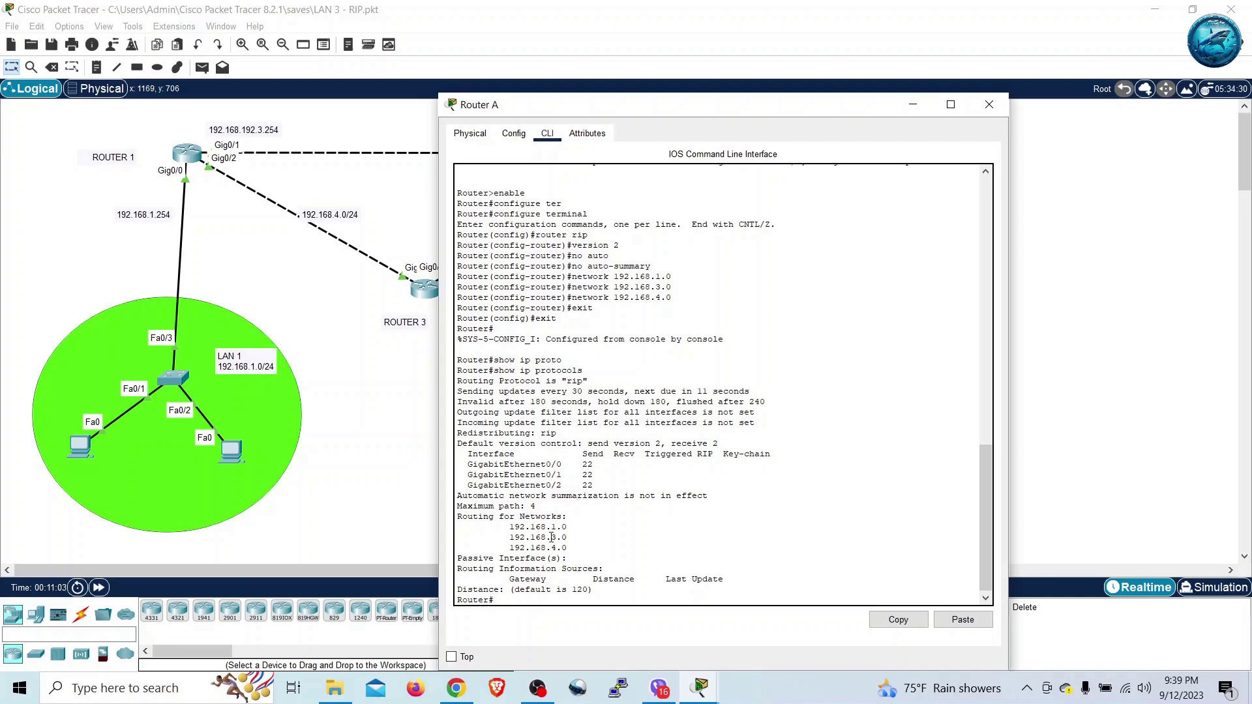
pyautogui.moveTo(568, 549); pyautogui.dragTo(509, 527)
pyautogui.click(990, 104)
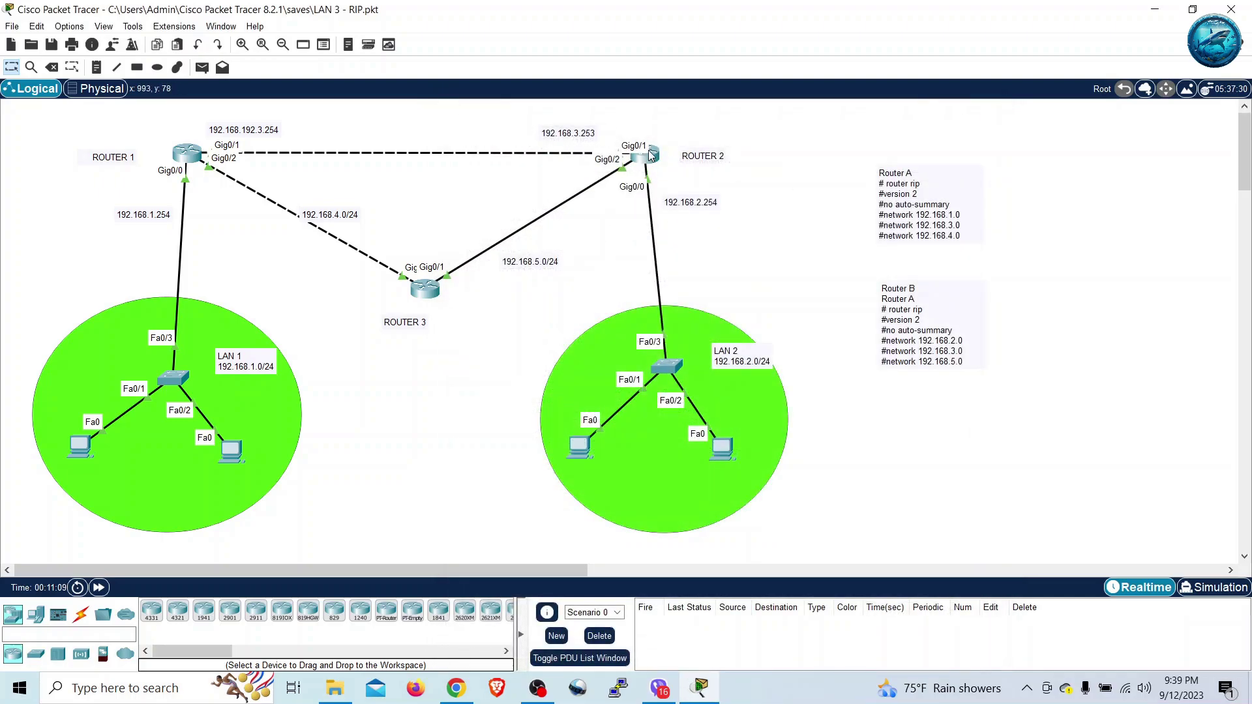
# - Open Router 2's command line, move its window aside to uncover the topology, and enter privileged mode
pyautogui.moveTo(650, 155)
pyautogui.click(647, 157)
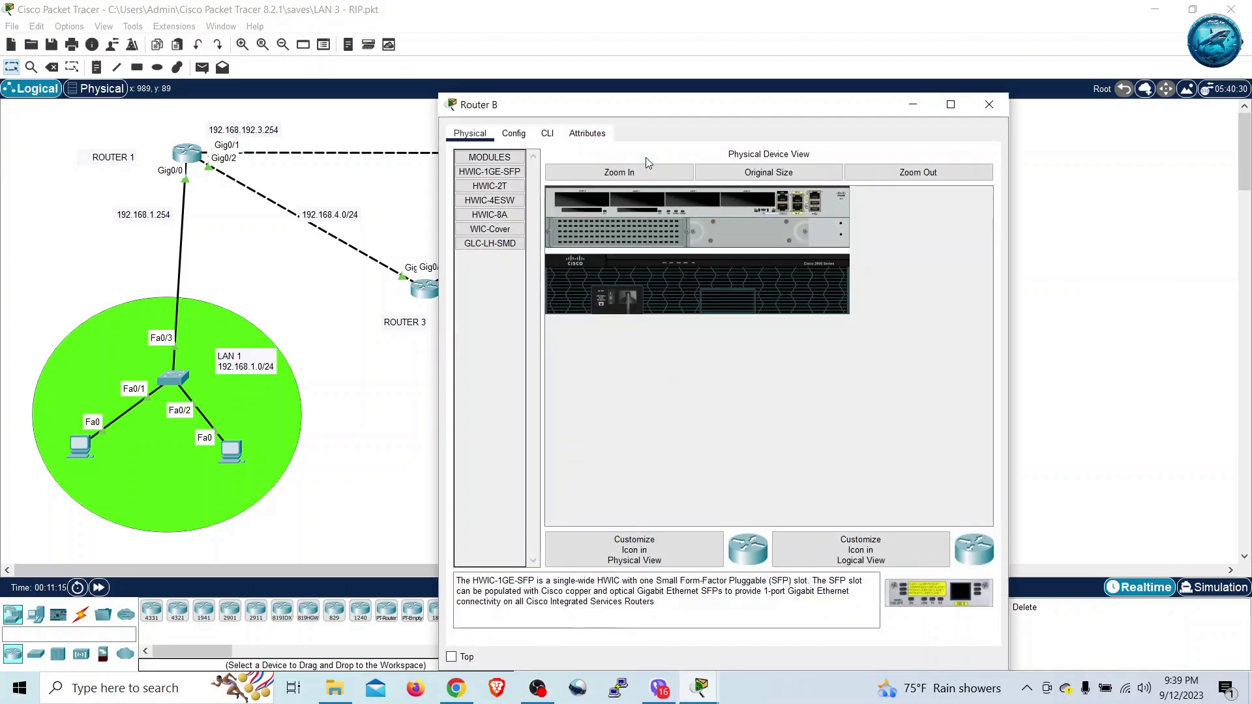
pyautogui.click(548, 136)
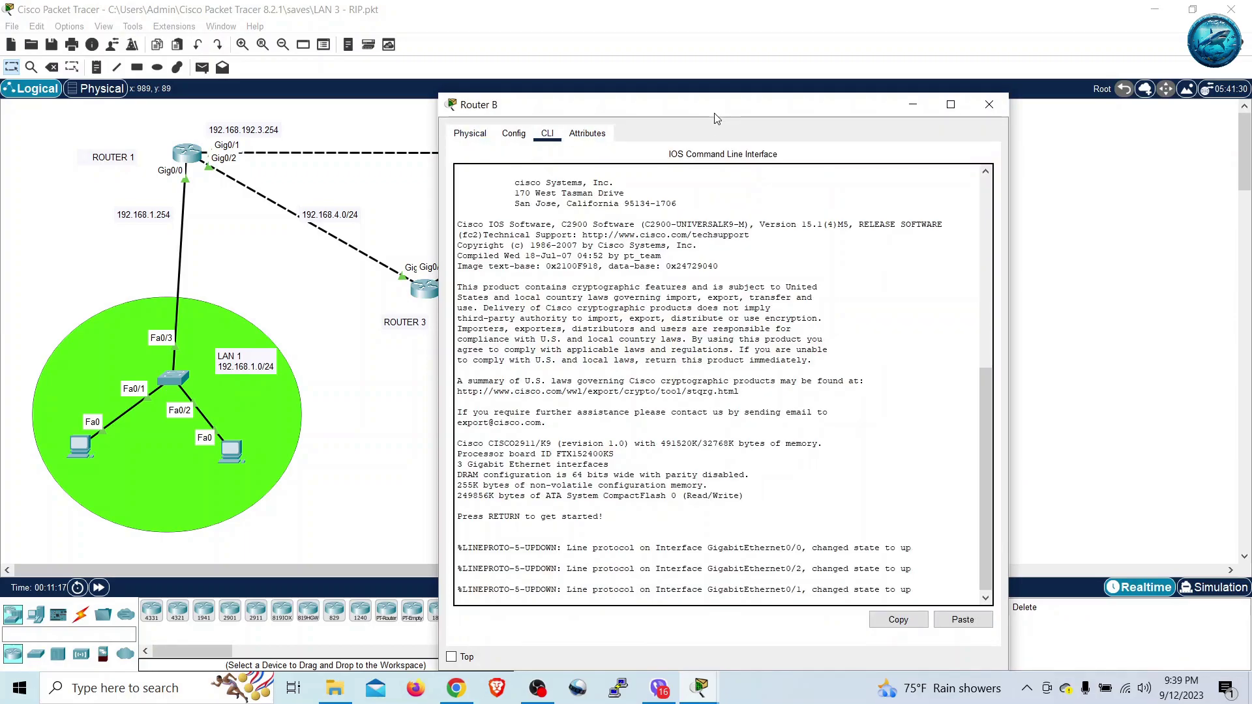
pyautogui.moveTo(724, 106); pyautogui.dragTo(1002, 103)
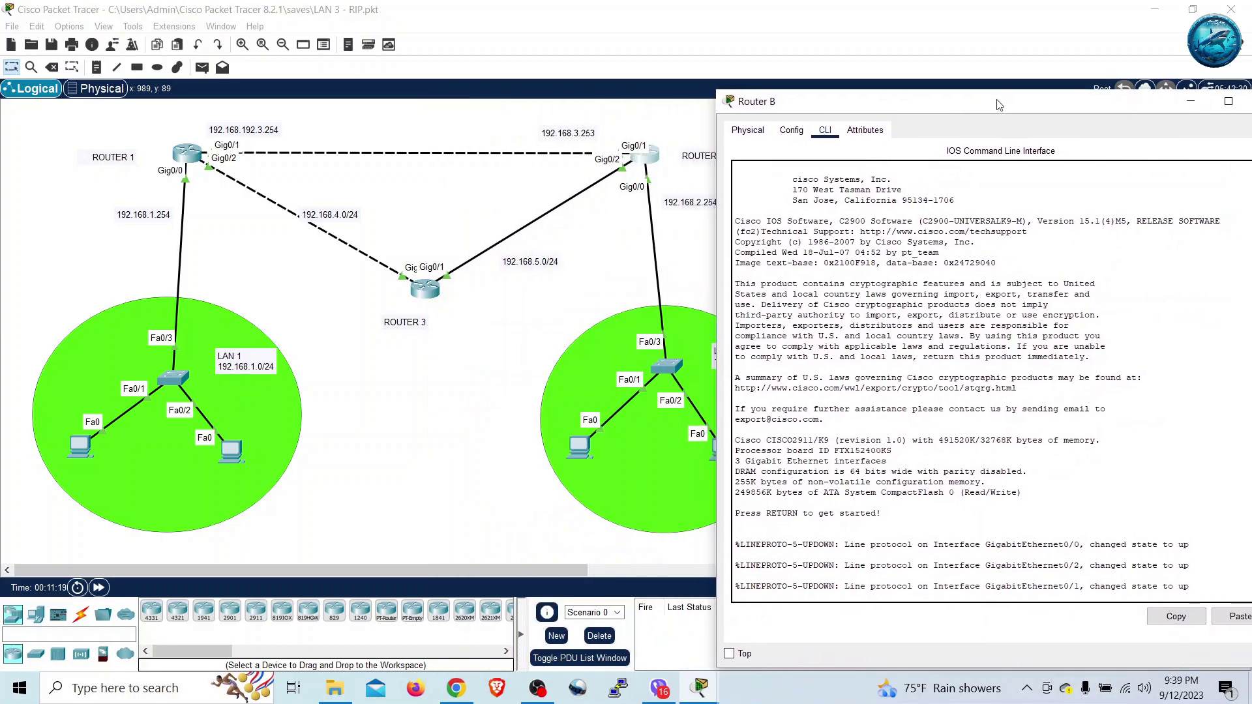
pyautogui.click(910, 542)
pyautogui.press('Return')
pyautogui.write('en')
pyautogui.press('Return')
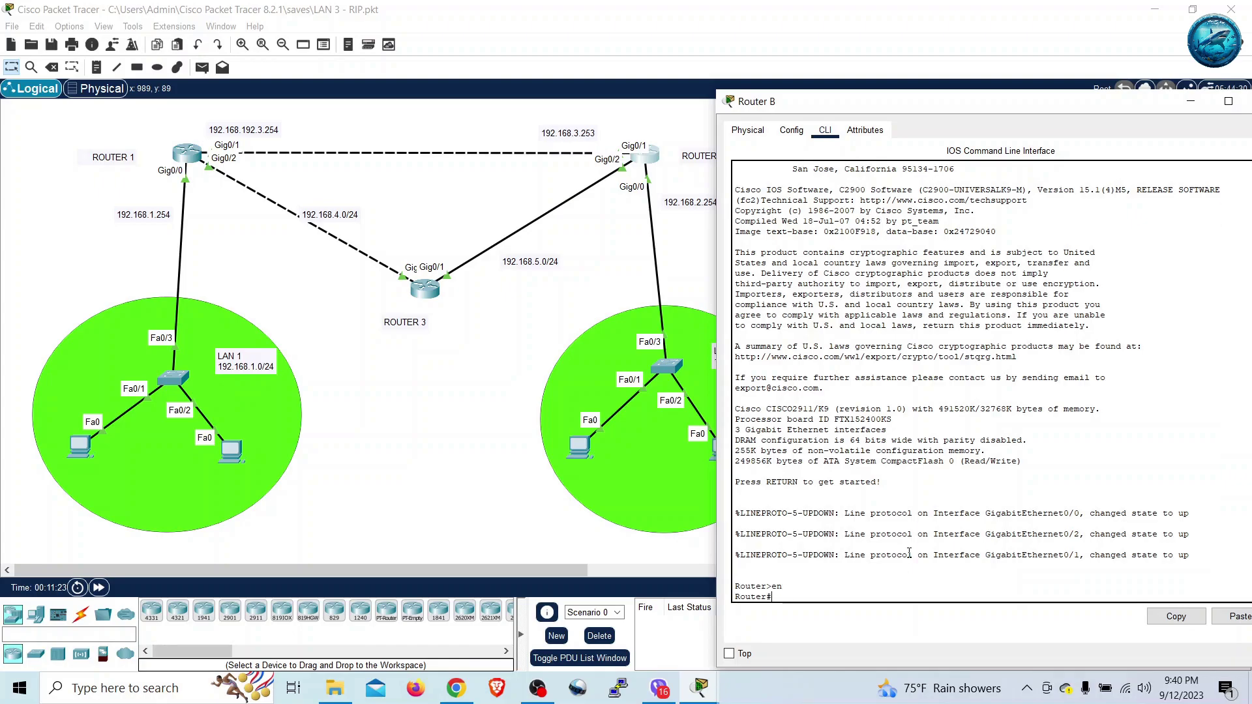
# - Enter global configuration mode on Router 2 with configure term
pyautogui.write('configuter')
pyautogui.press('Return')
pyautogui.write('confi')
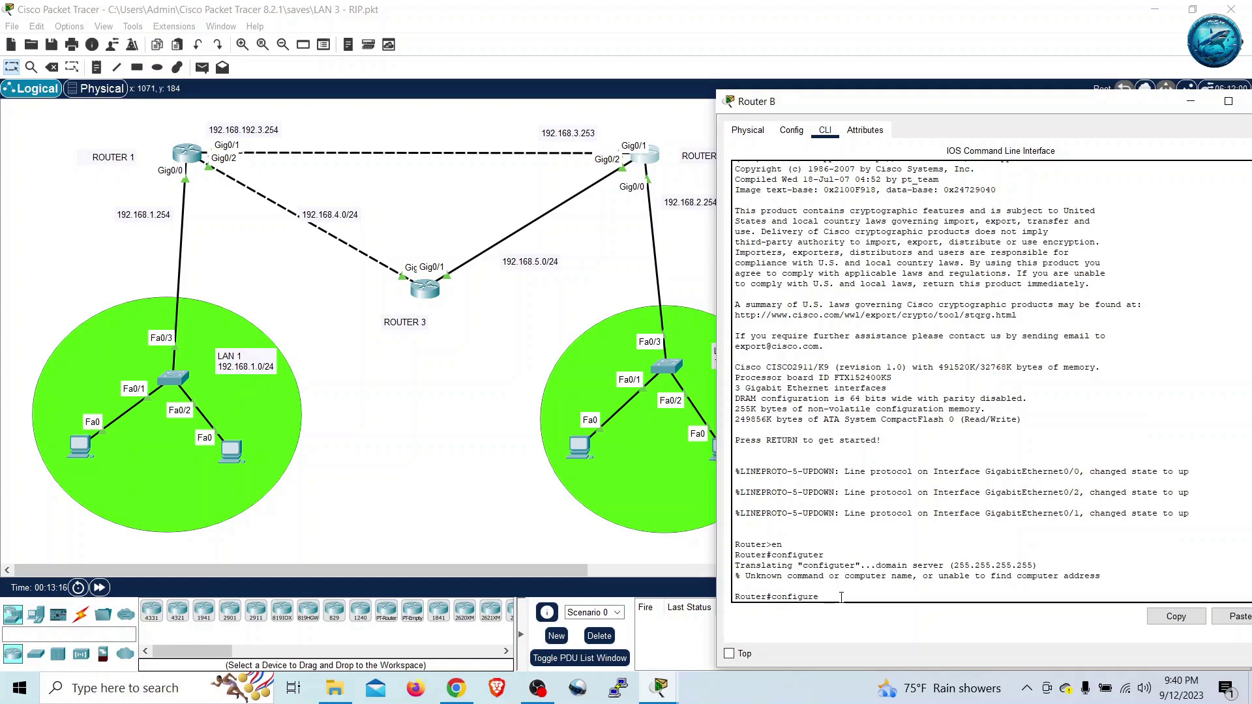
pyautogui.press('Tab')
pyautogui.write('term')
pyautogui.press('Return')
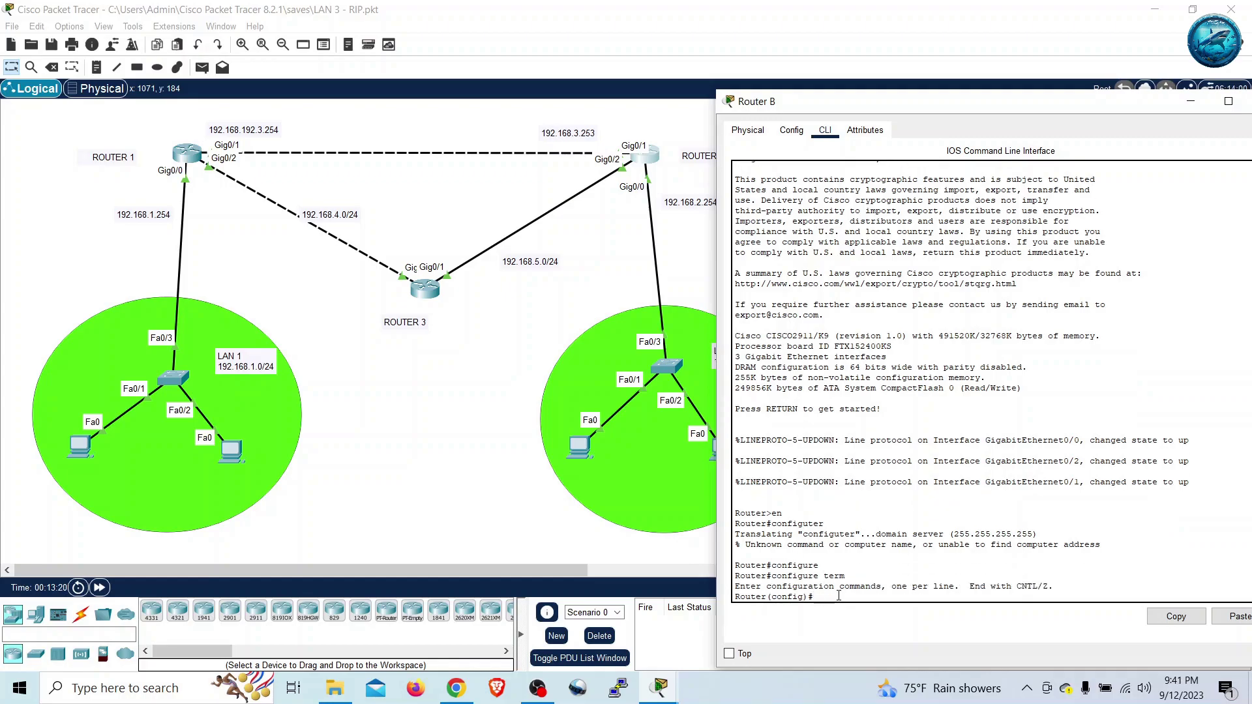
# - Try to advertise network 192.168.2.0 directly from Router 2's global configuration mode and clear the recalled command
pyautogui.write('net')
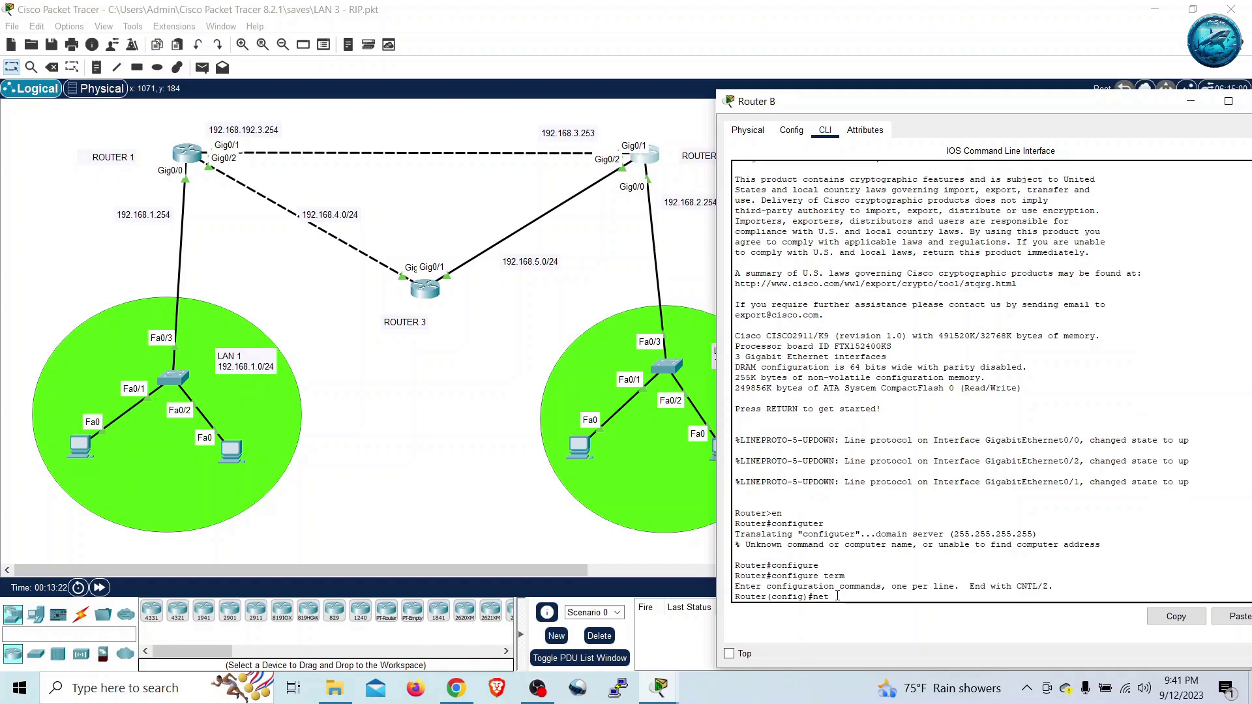
pyautogui.write('work 192.168.2.0')
pyautogui.press('Return')
pyautogui.press('Up')
pyautogui.press('BackSpace')
pyautogui.press('BackSpace')
pyautogui.press('BackSpace')
pyautogui.press('BackSpace')
pyautogui.press('BackSpace')
pyautogui.press('BackSpace')
pyautogui.press('BackSpace')
pyautogui.press('BackSpace')
pyautogui.press('BackSpace')
pyautogui.press('BackSpace')
pyautogui.press('BackSpace')
pyautogui.press('BackSpace')
pyautogui.press('BackSpace')
pyautogui.press('BackSpace')
pyautogui.press('BackSpace')
pyautogui.press('BackSpace')
pyautogui.press('BackSpace')
pyautogui.press('BackSpace')
pyautogui.press('BackSpace')
# - Start the RIP process on Router 2, set it to version 2 and disable auto-summary
pyautogui.write('router rip')
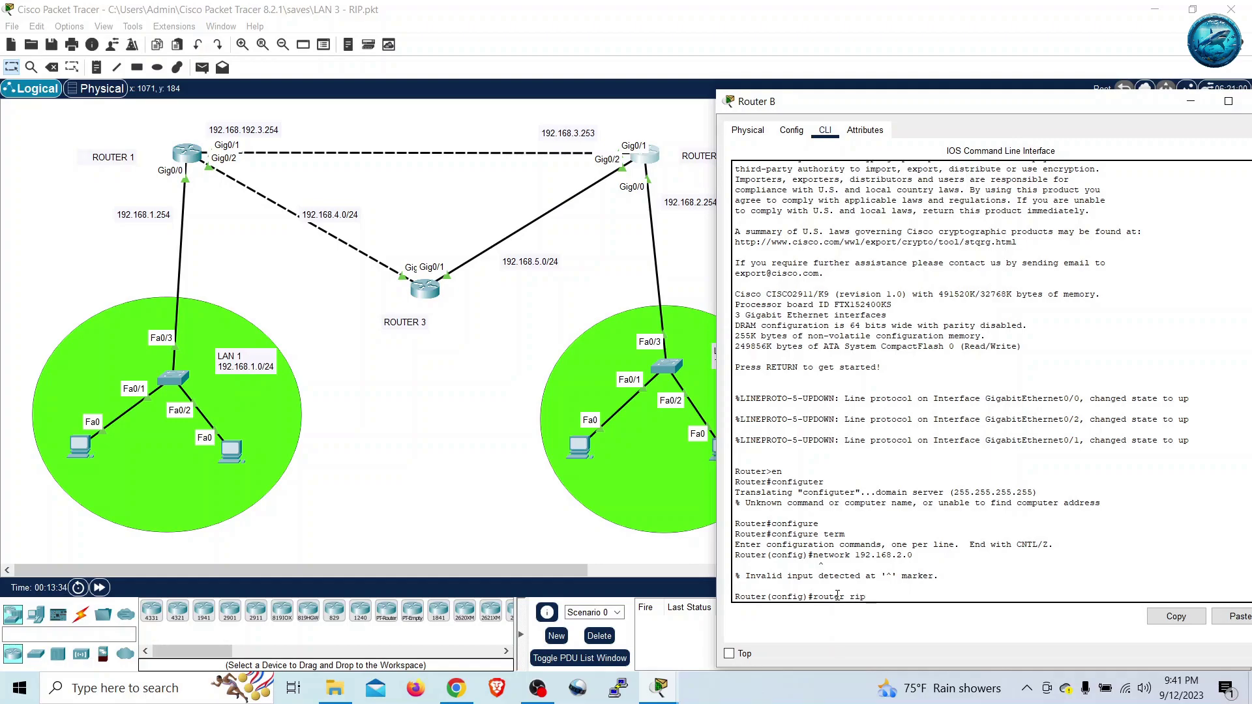
pyautogui.press('Return')
pyautogui.write('version 2')
pyautogui.press('Return')
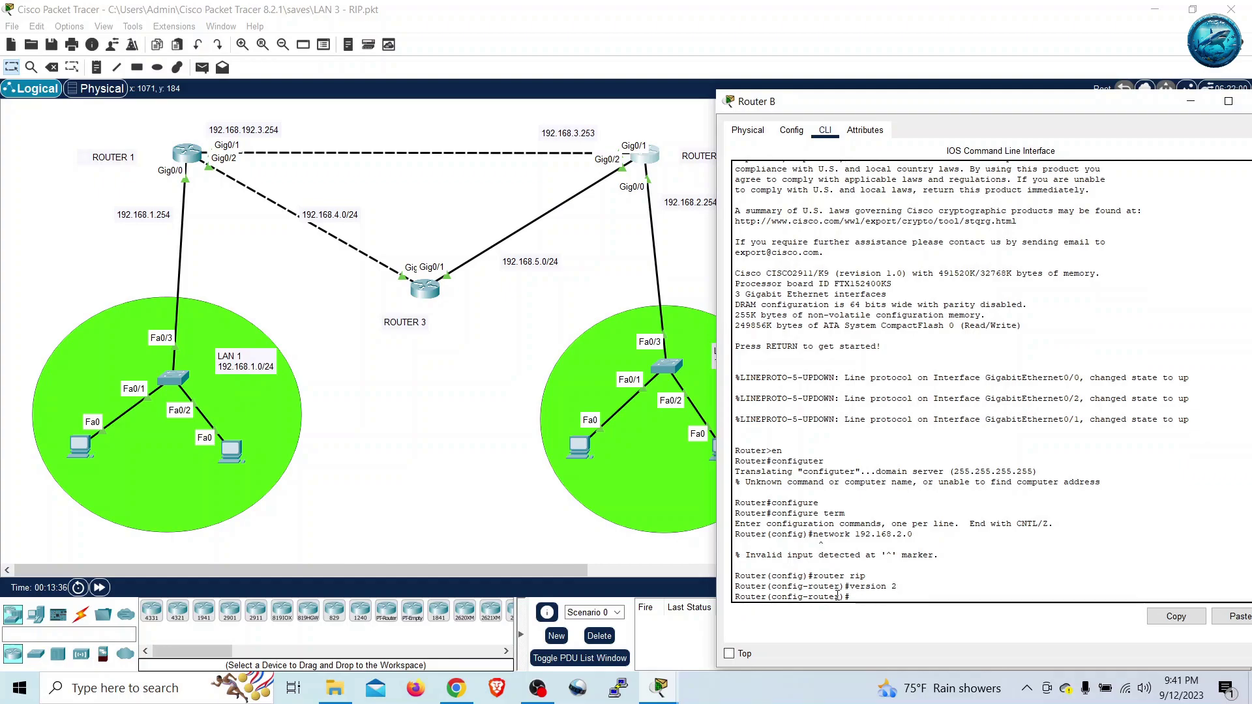
pyautogui.write('no aut')
pyautogui.press('Tab')
pyautogui.press('Return')
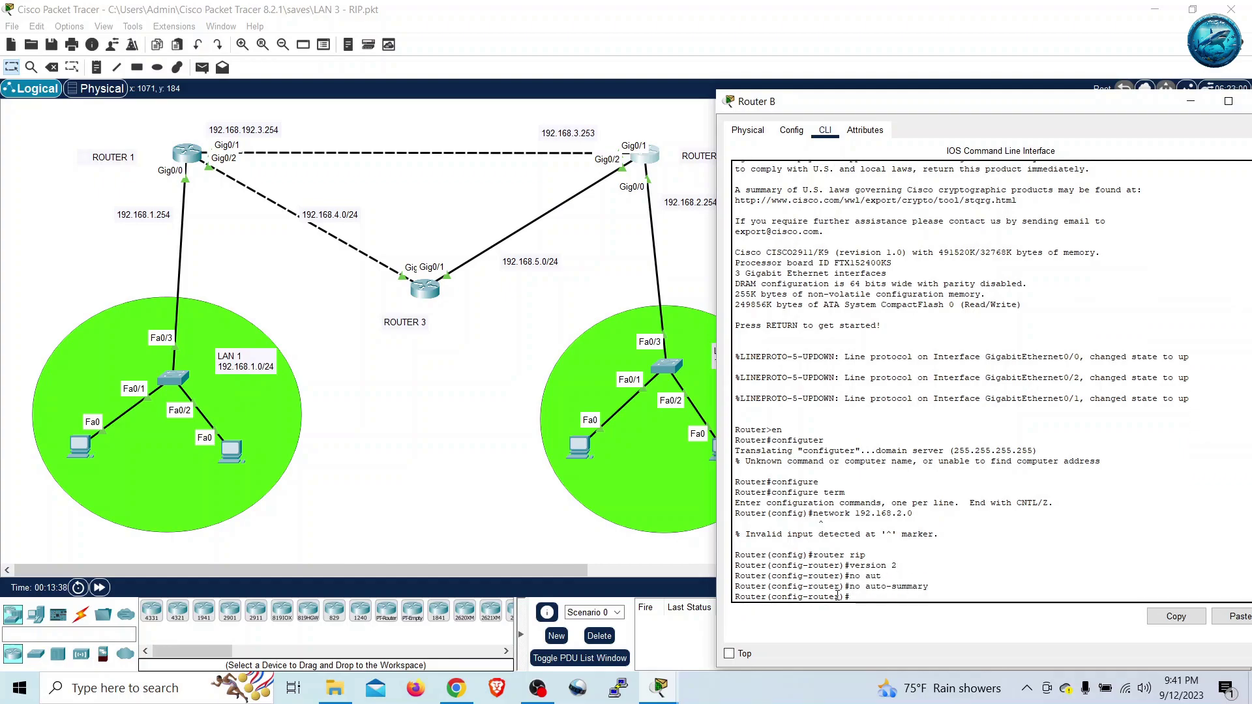
# - Advertise networks 192.168.2.0 and 192.168.3.0 in RIP on Router 2
pyautogui.write('network 192.168.2.0')
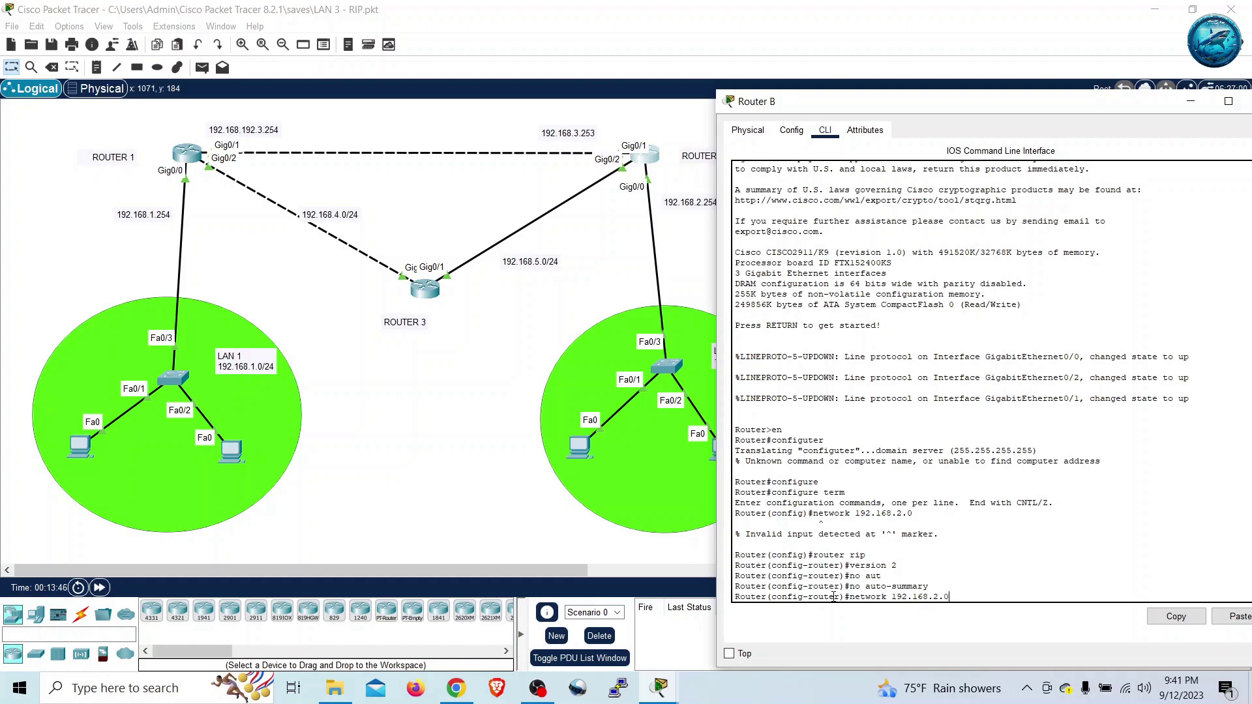
pyautogui.press('Return')
pyautogui.press('Up')
pyautogui.press('Left')
pyautogui.press('Left')
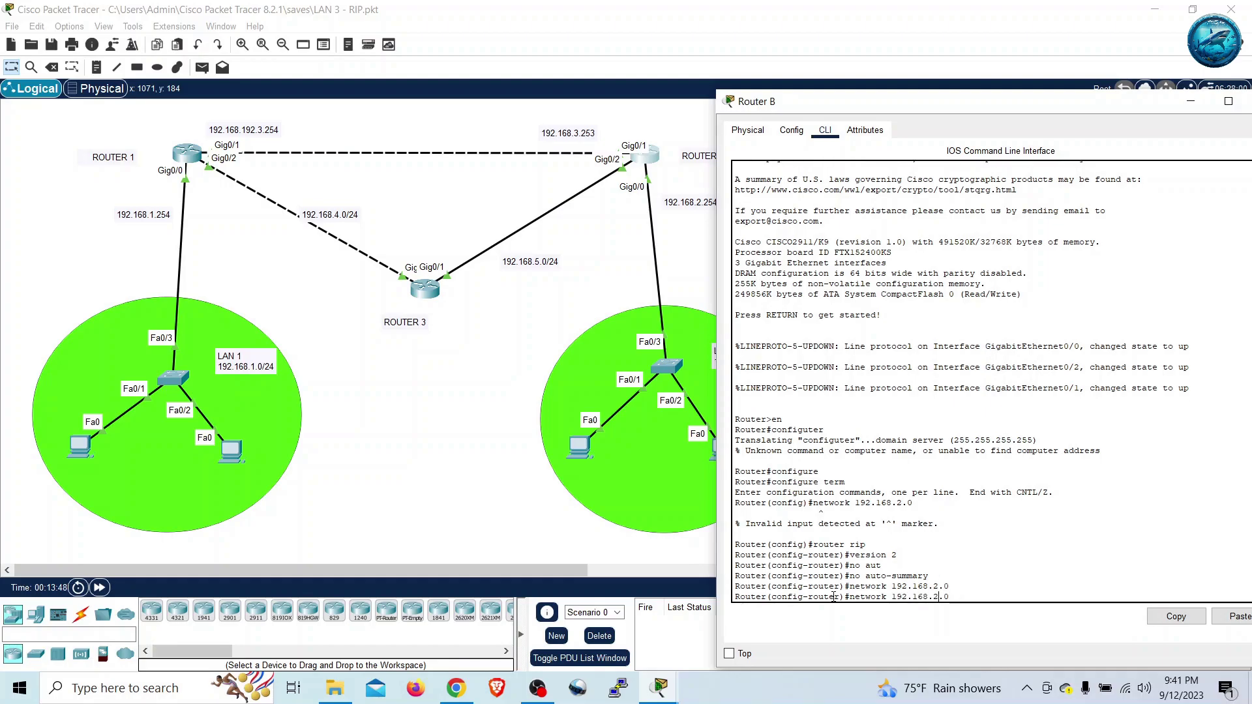
pyautogui.press('BackSpace')
pyautogui.write('3')
pyautogui.press('Return')
# - Add network 192.168.5.0 to RIP on Router 2 and exit back to privileged mode
pyautogui.press('Up')
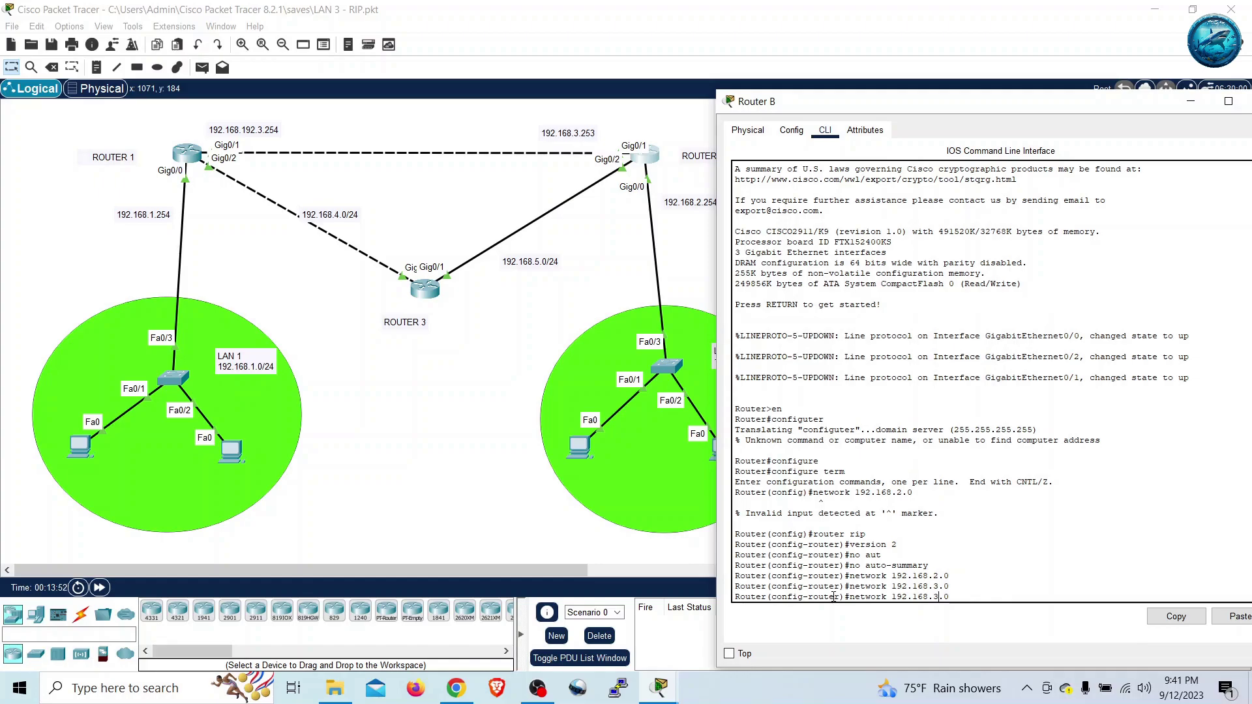
pyautogui.press('BackSpace')
pyautogui.write('5')
pyautogui.press('Return')
pyautogui.write('er(config-router)#e')
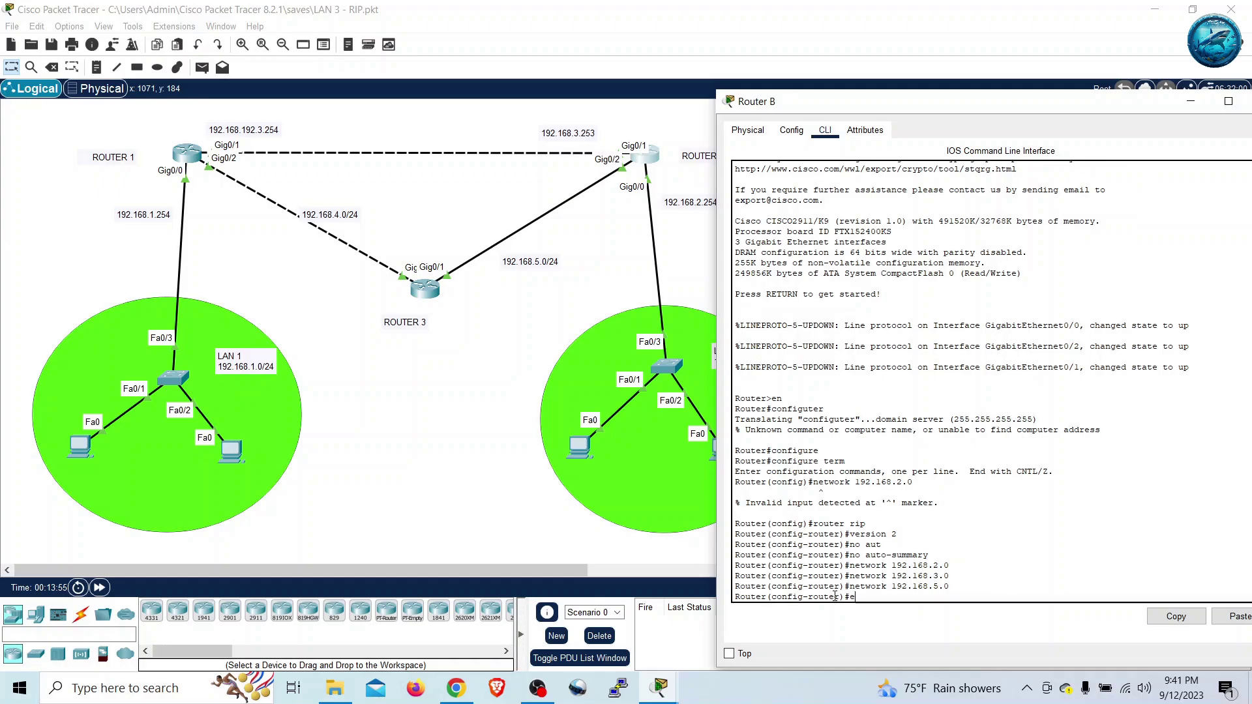
pyautogui.write('xit')
pyautogui.press('Return')
pyautogui.write('exit')
pyautogui.press('Return')
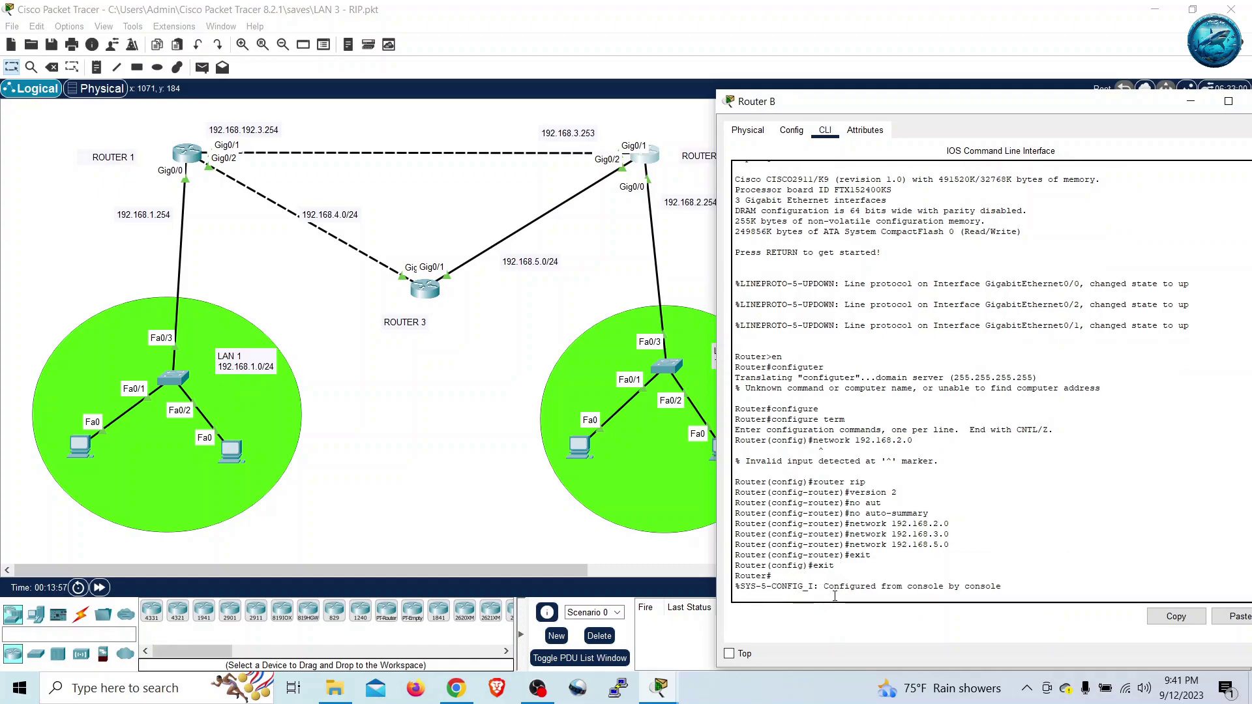
# - Run show ip protocols on Router 2 to review its RIP settings and advertised networks
pyautogui.write('show ip')
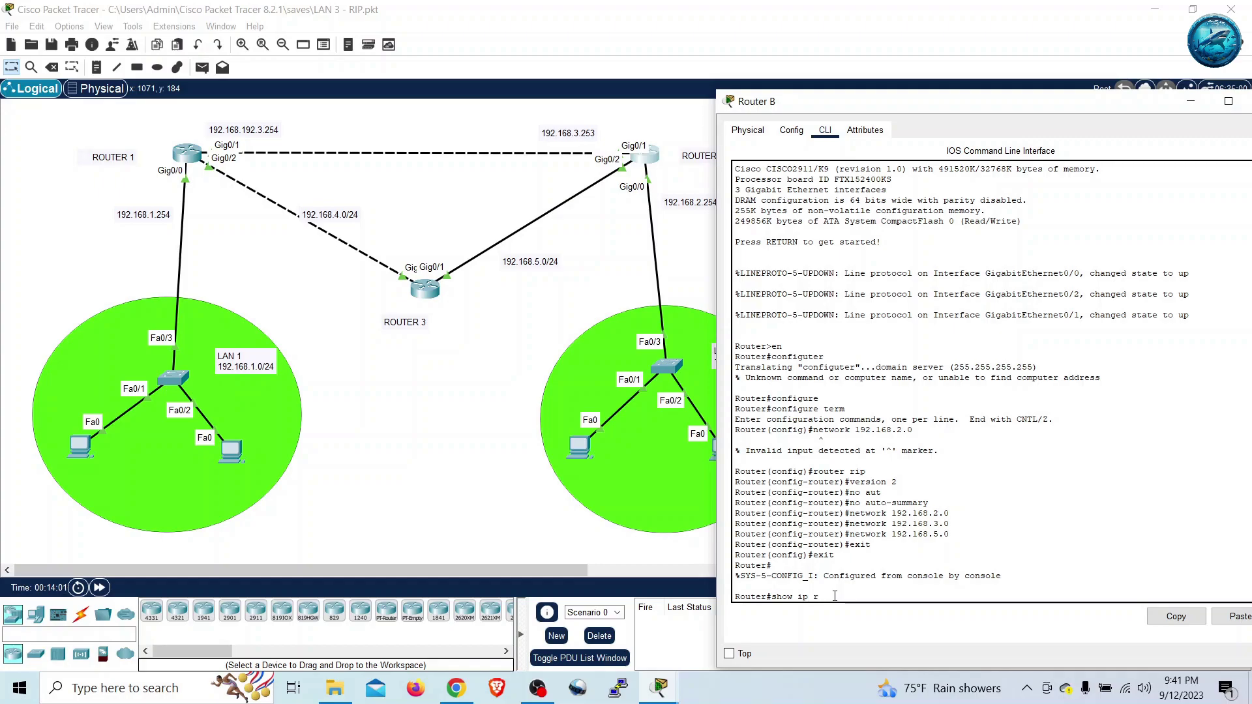
pyautogui.write(' protocols')
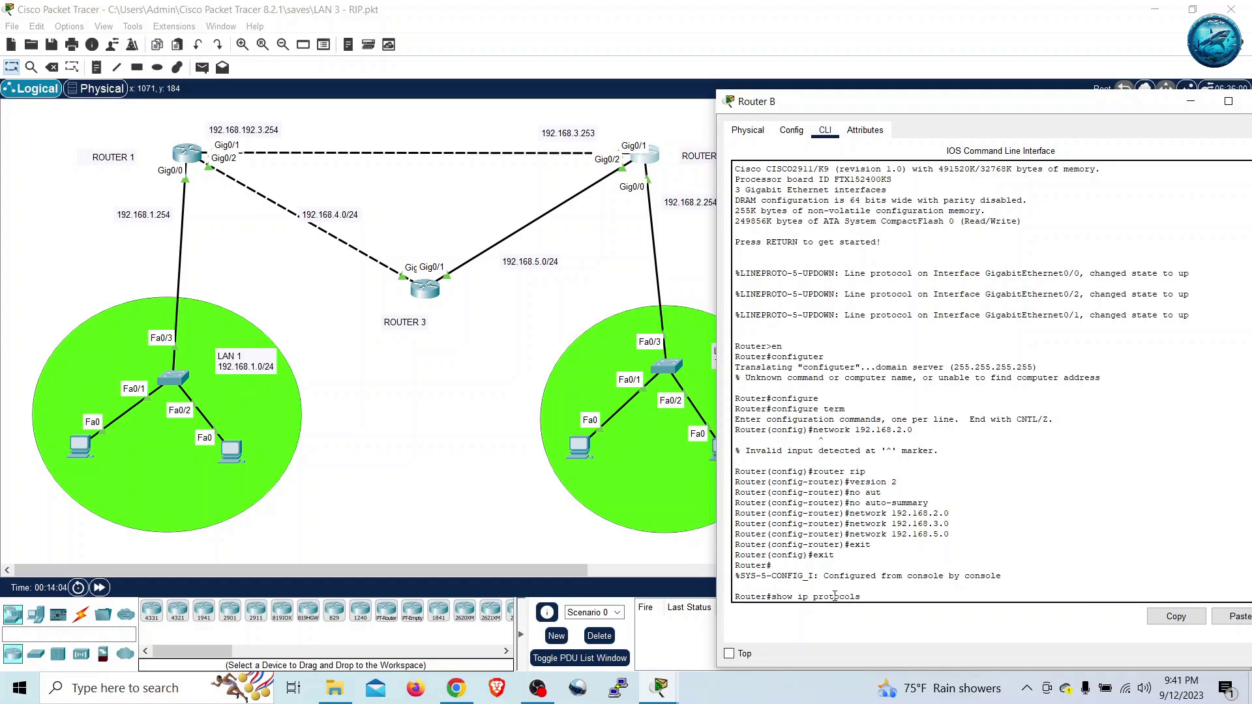
pyautogui.press('Return')
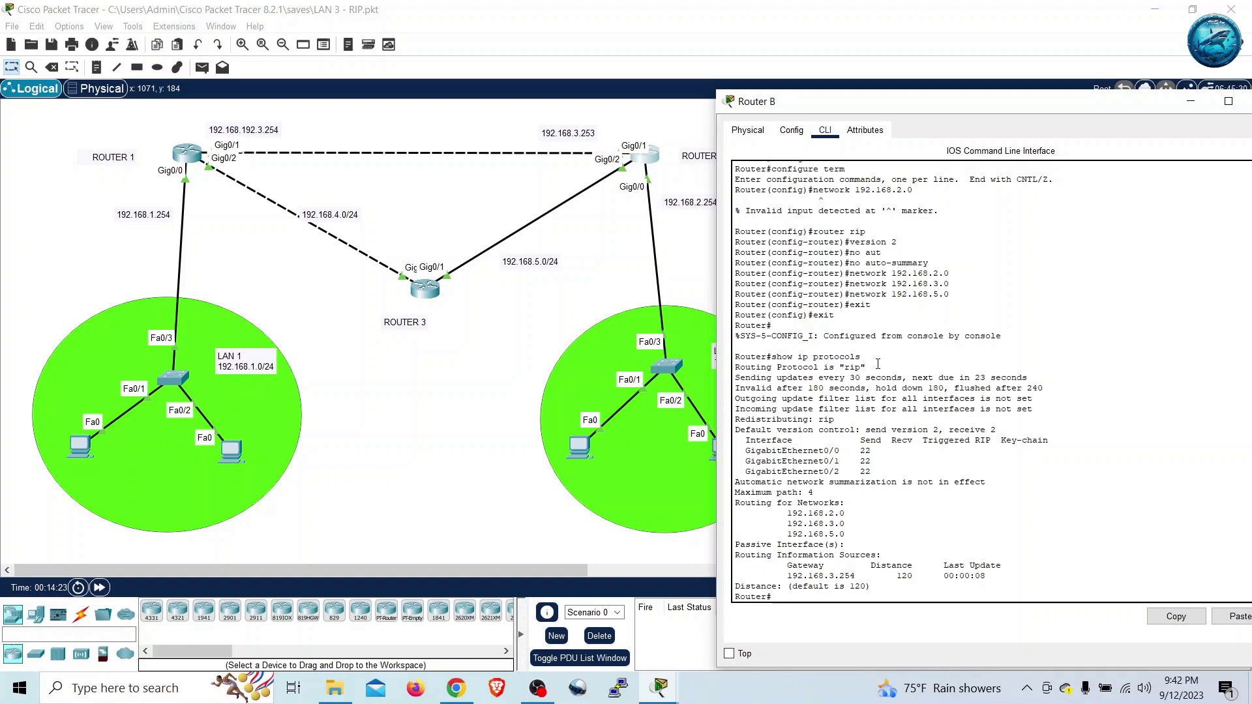
# - Display Router 2's routing table with show ip route, highlight the RIP route to 192.168.1.0/24, and maximize the window
pyautogui.write('show ip route')
pyautogui.press('Return')
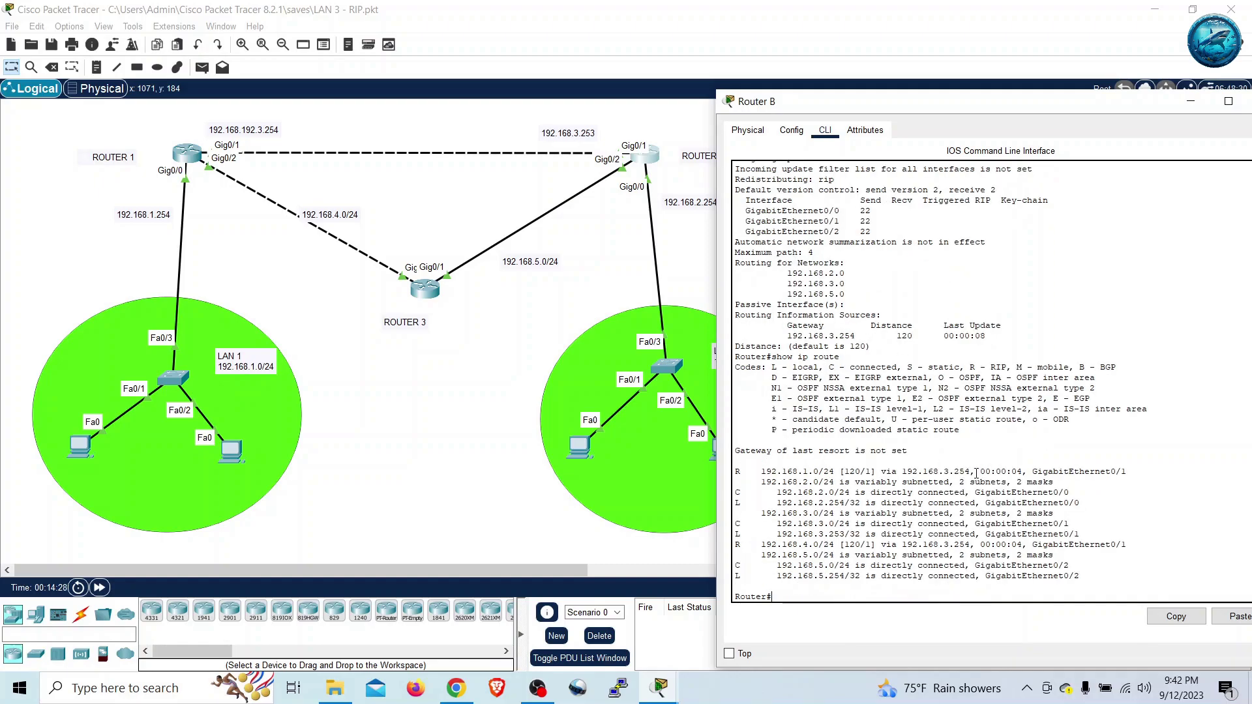
pyautogui.moveTo(1153, 472); pyautogui.dragTo(738, 474)
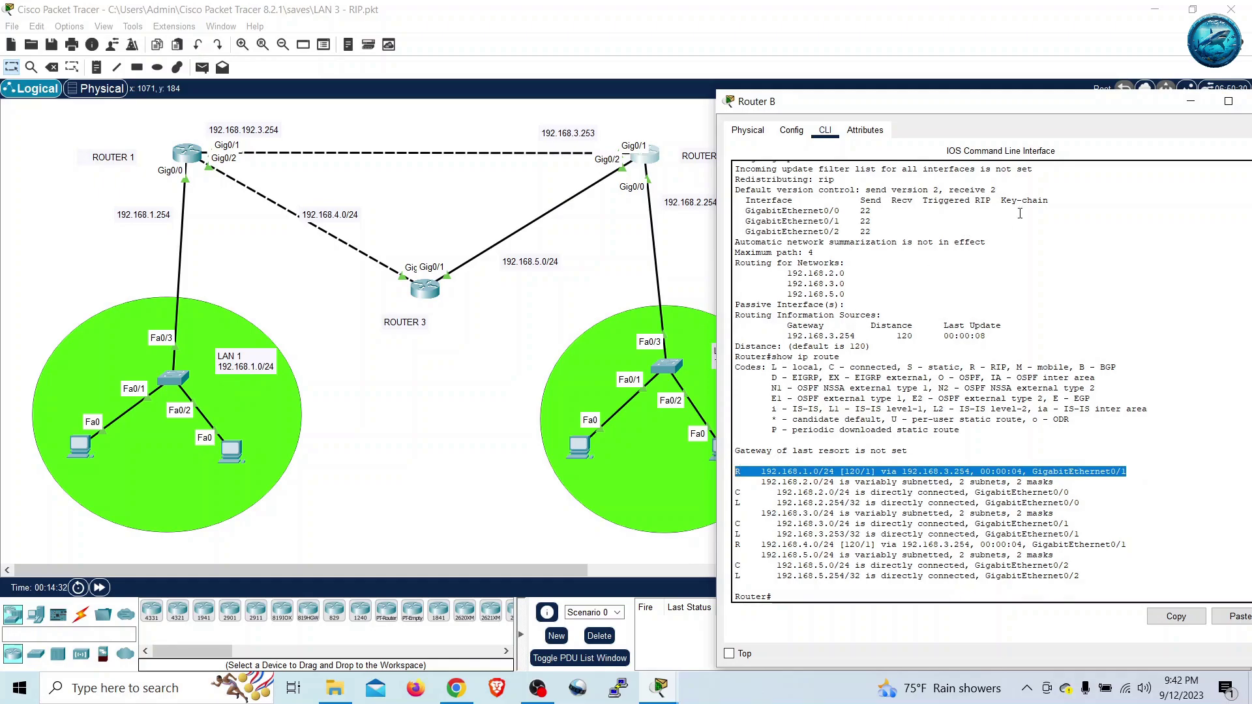
pyautogui.click(1229, 101)
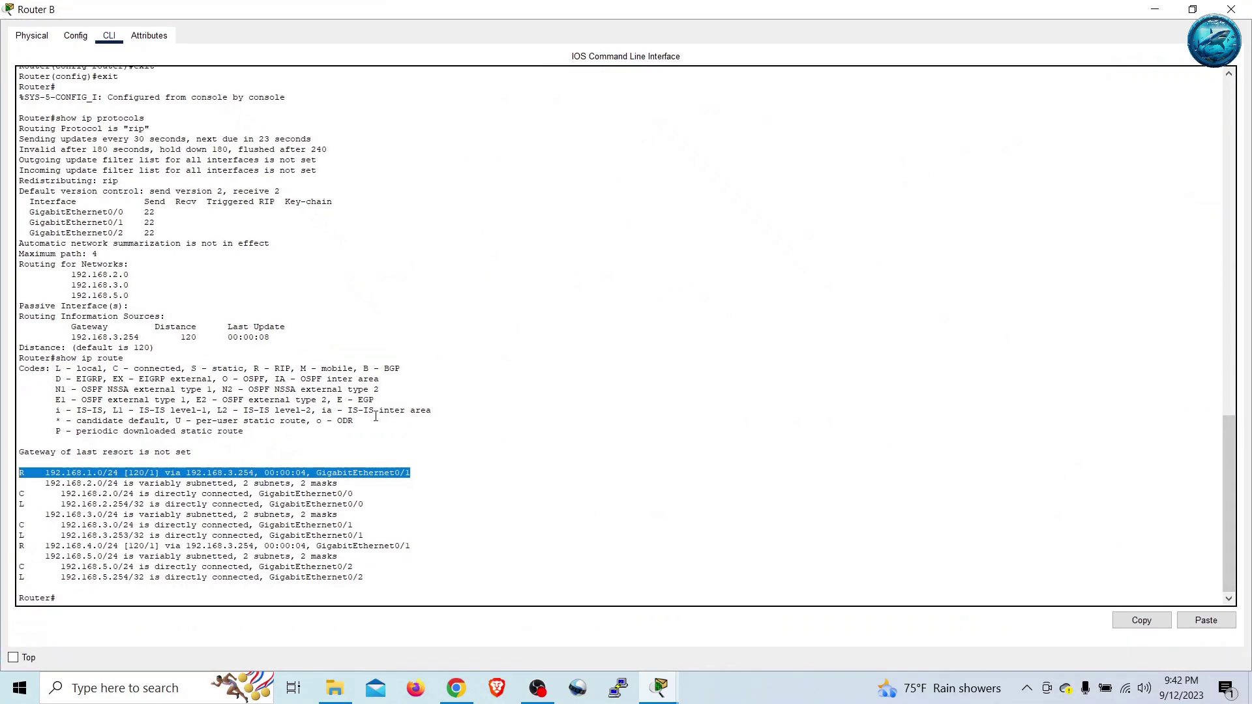
# - Examine the destination, exit interface, next hop and hop count of Router 2's RIP route to 192.168.1.0/24, and close the router window
pyautogui.click(395, 476)
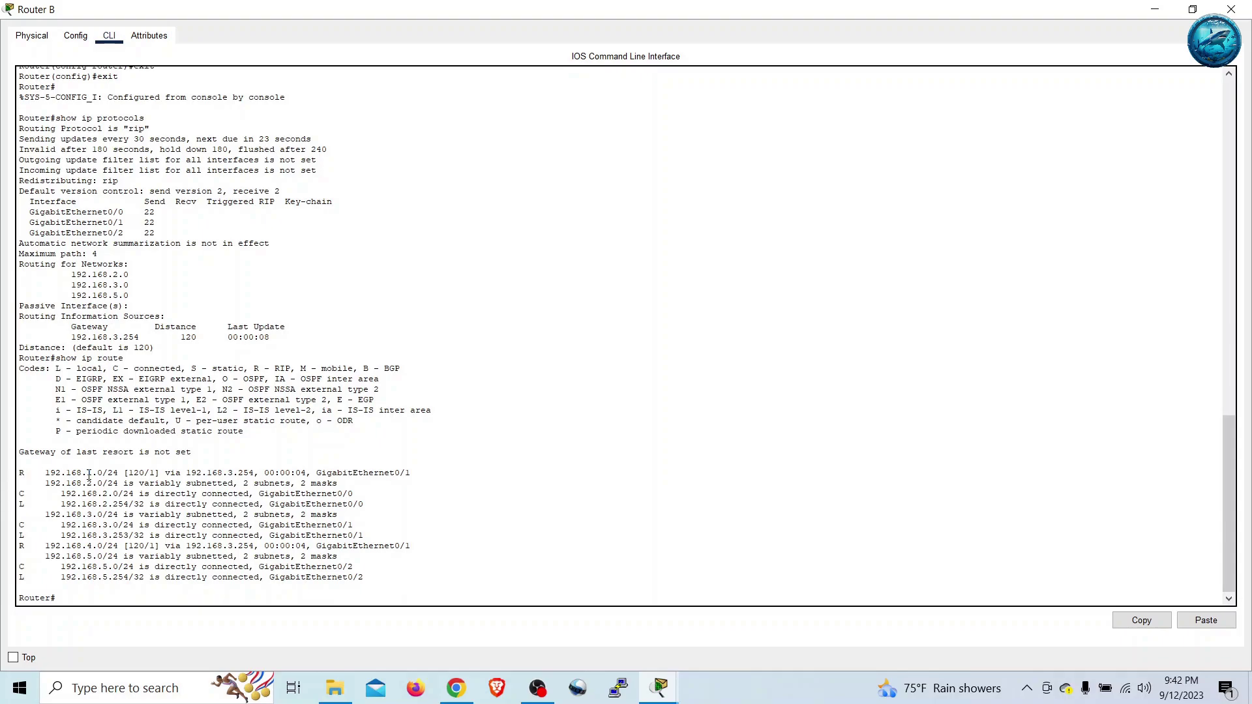
pyautogui.moveTo(41, 475); pyautogui.dragTo(110, 474)
pyautogui.moveTo(315, 474); pyautogui.dragTo(405, 474)
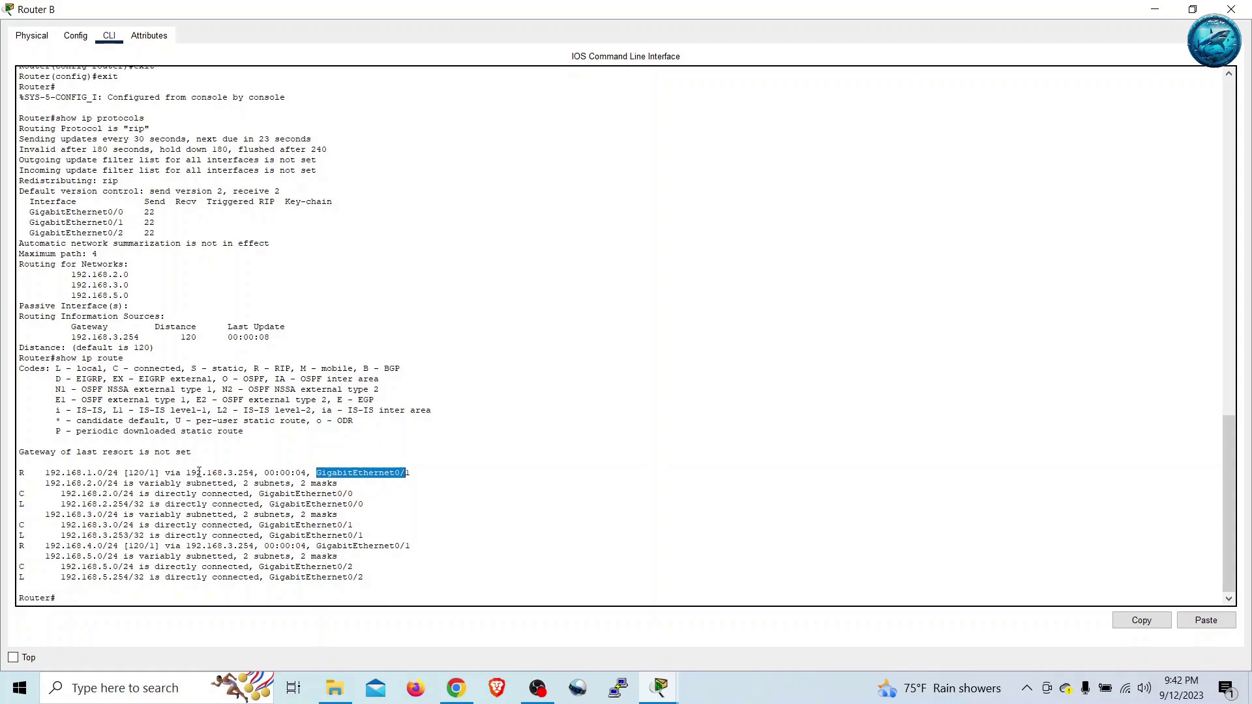
pyautogui.moveTo(187, 475); pyautogui.dragTo(254, 475)
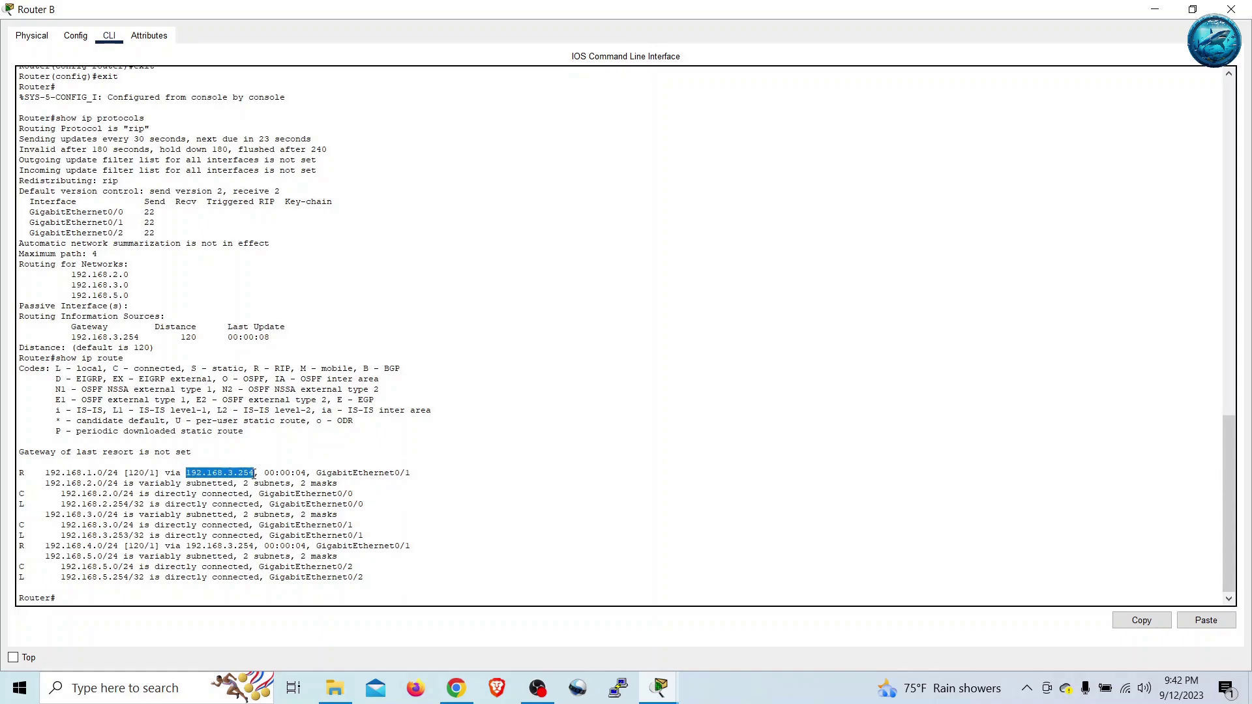
pyautogui.click(149, 476)
pyautogui.doubleClick(150, 473)
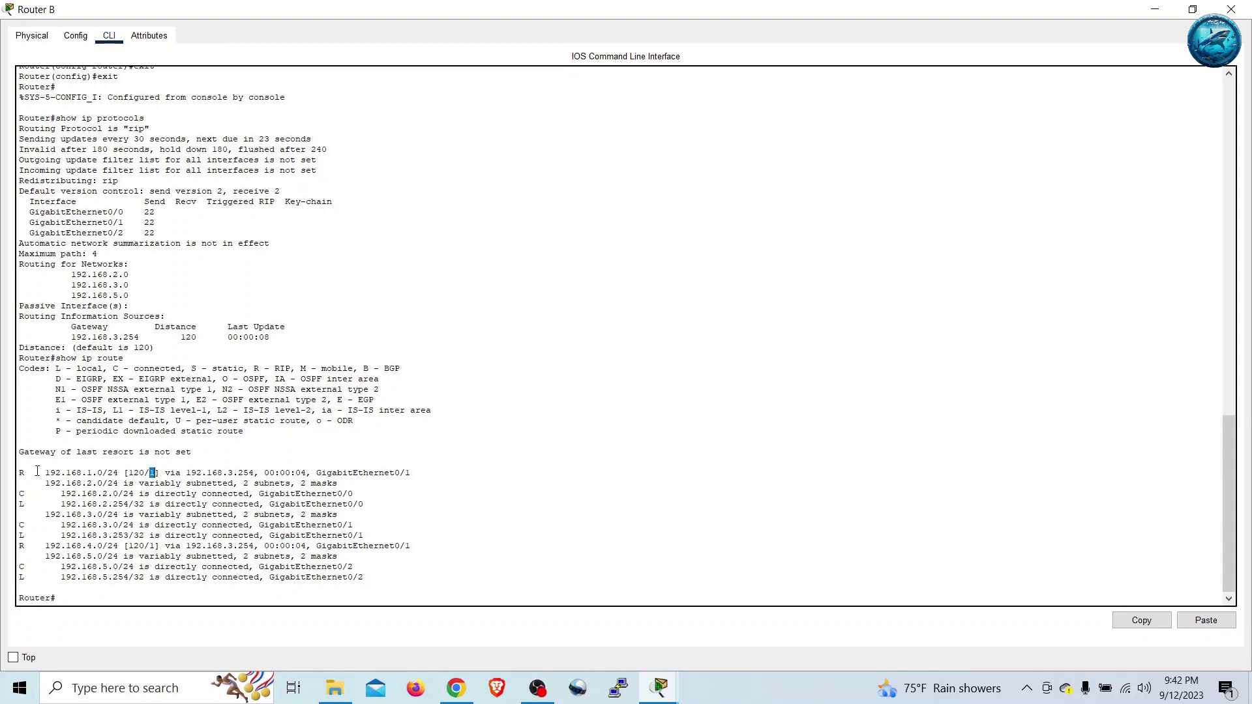
pyautogui.moveTo(38, 471); pyautogui.dragTo(107, 471)
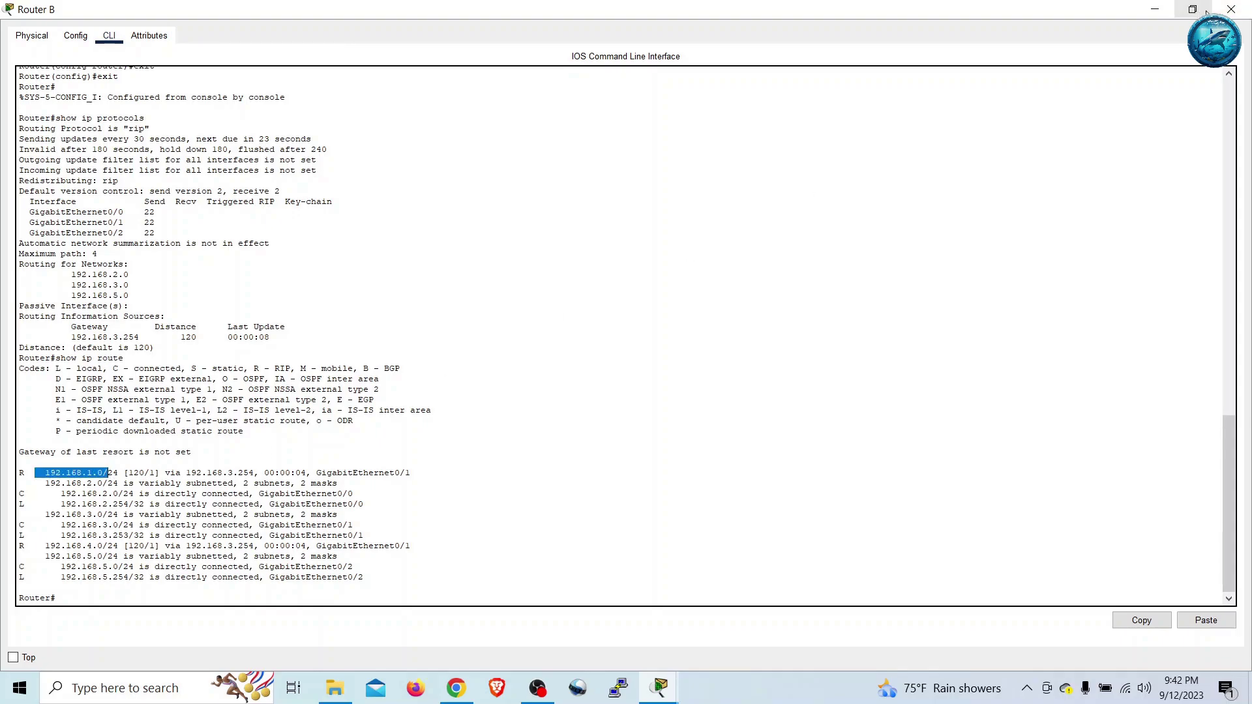
pyautogui.click(1231, 9)
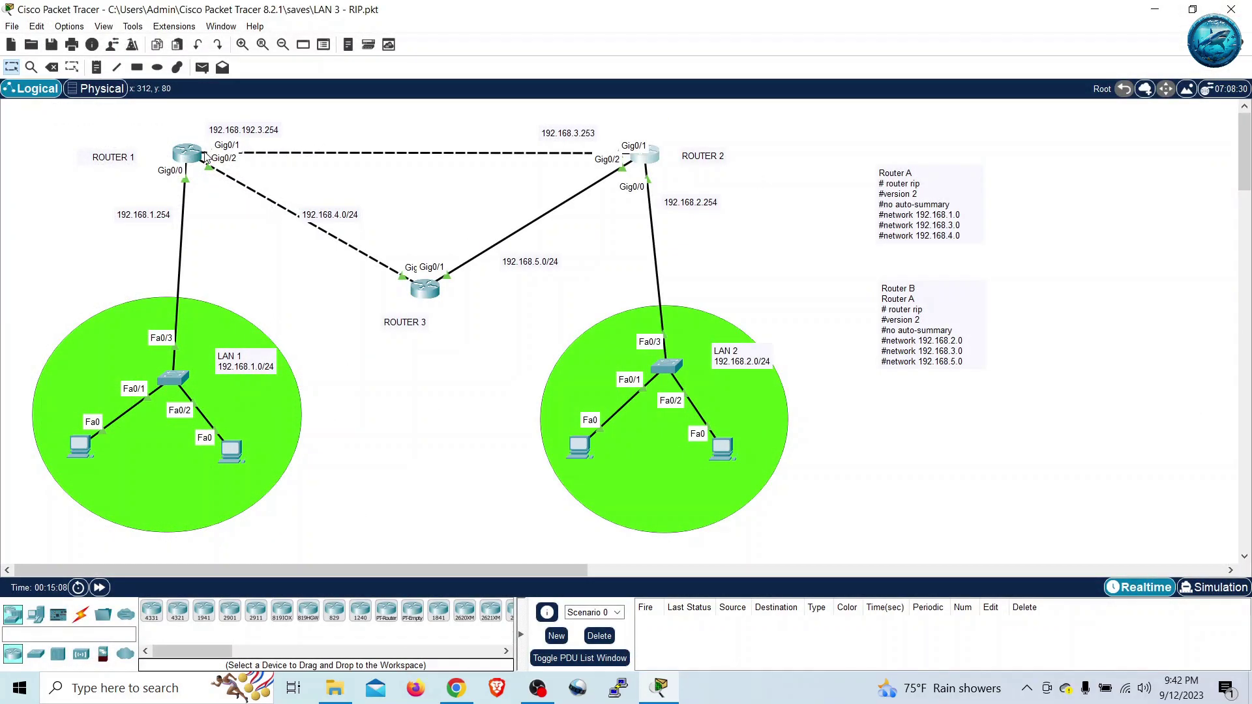
# - Display Router 1's routing table with show ip route and maximize the router window
pyautogui.click(187, 153)
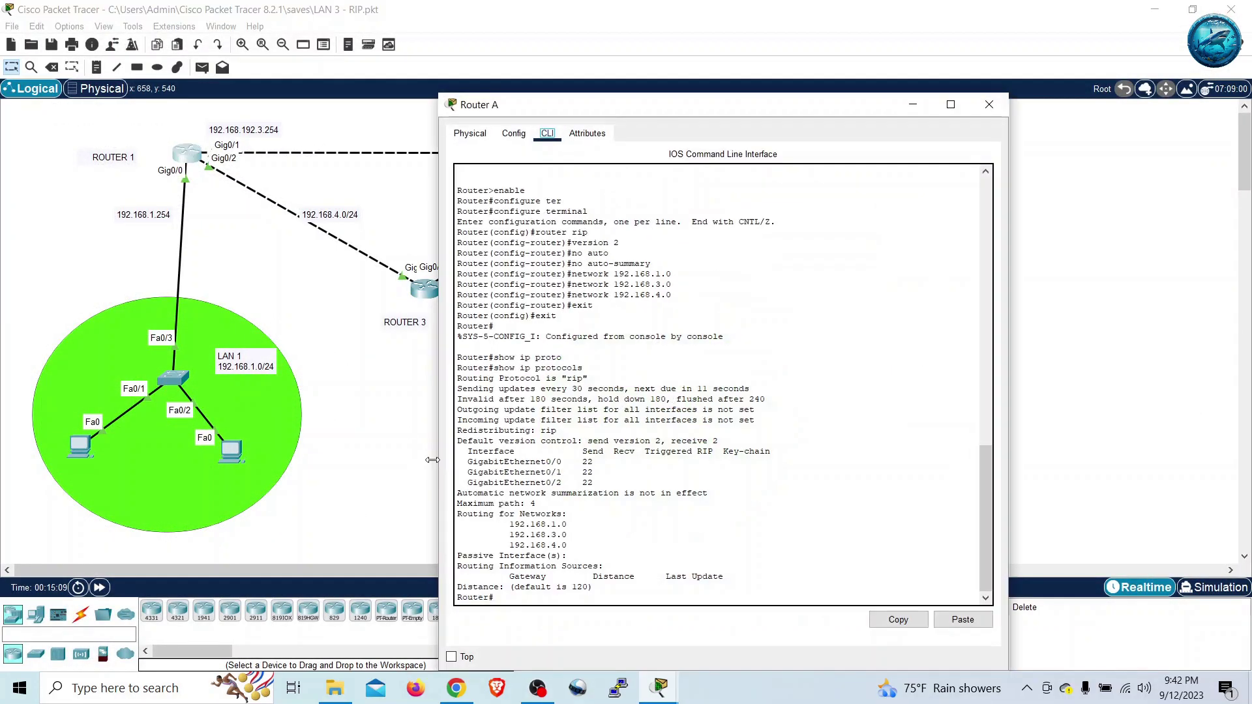
pyautogui.click(547, 598)
pyautogui.write('show ip route')
pyautogui.press('Return')
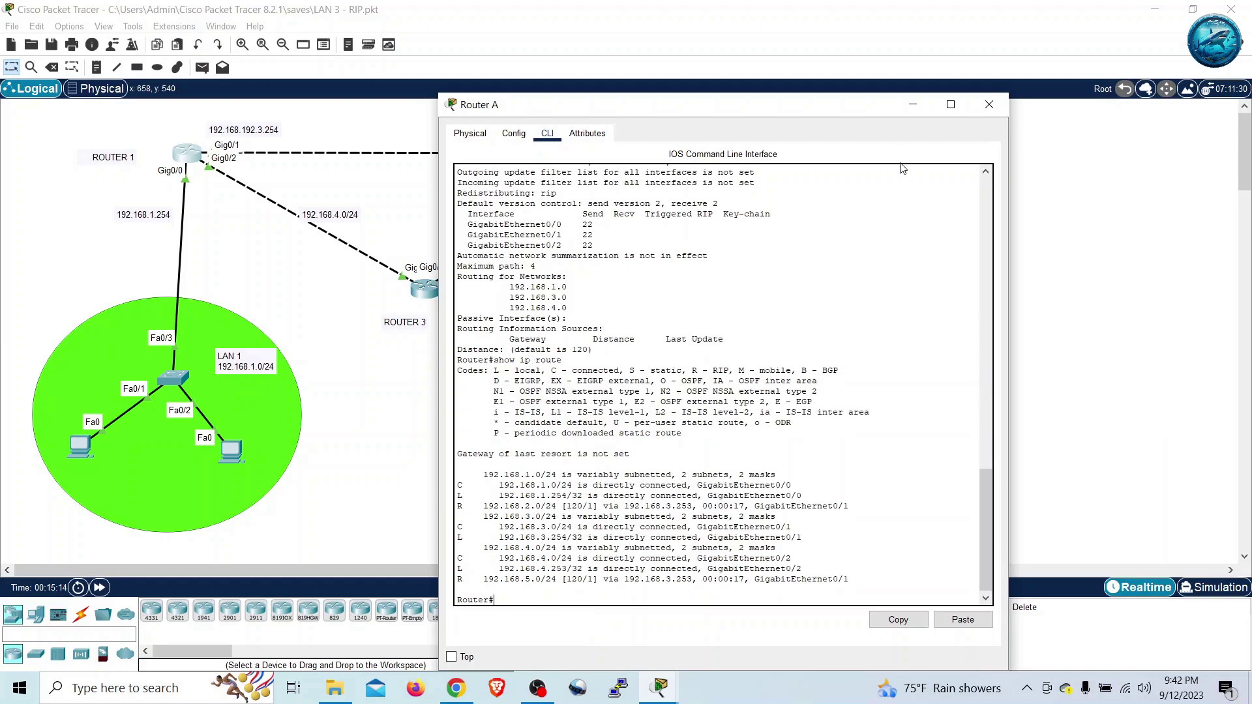
pyautogui.click(951, 105)
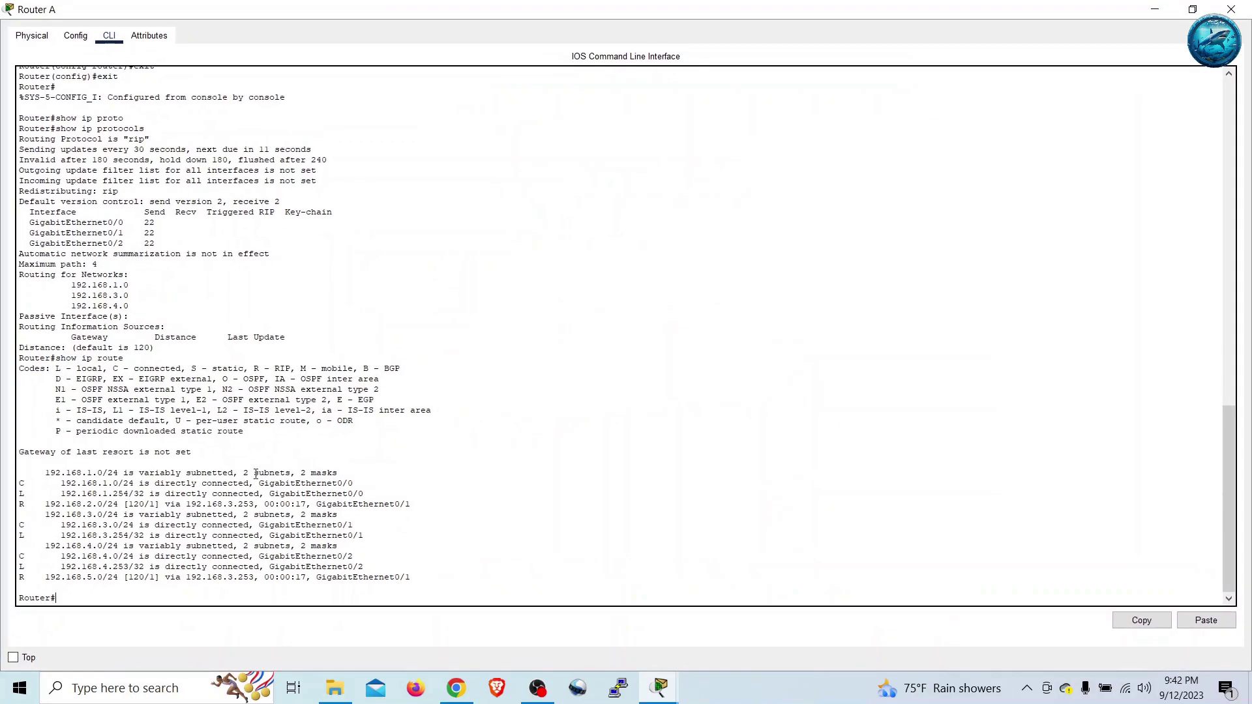
# - Examine the destination, next hop, exit interface and hop count of Router 1's RIP route to 192.168.2.0/24
pyautogui.click(21, 505)
pyautogui.moveTo(41, 506); pyautogui.dragTo(103, 507)
pyautogui.moveTo(187, 506); pyautogui.dragTo(406, 505)
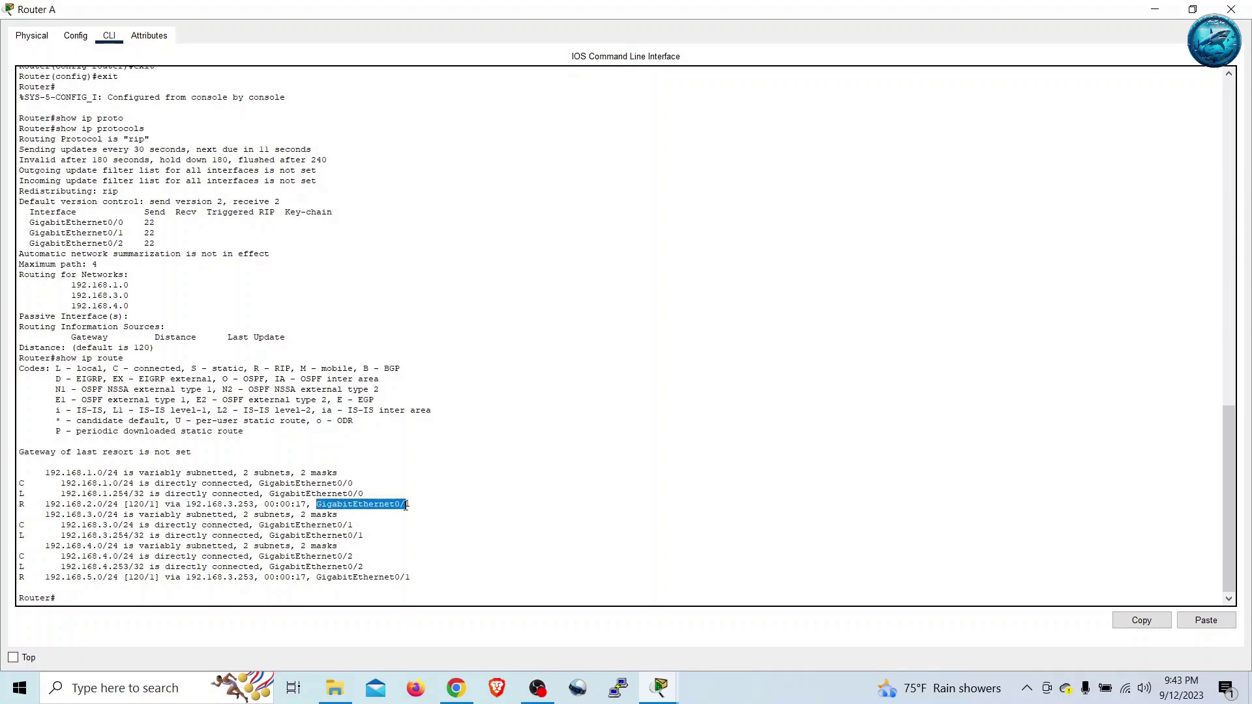
pyautogui.click(150, 505)
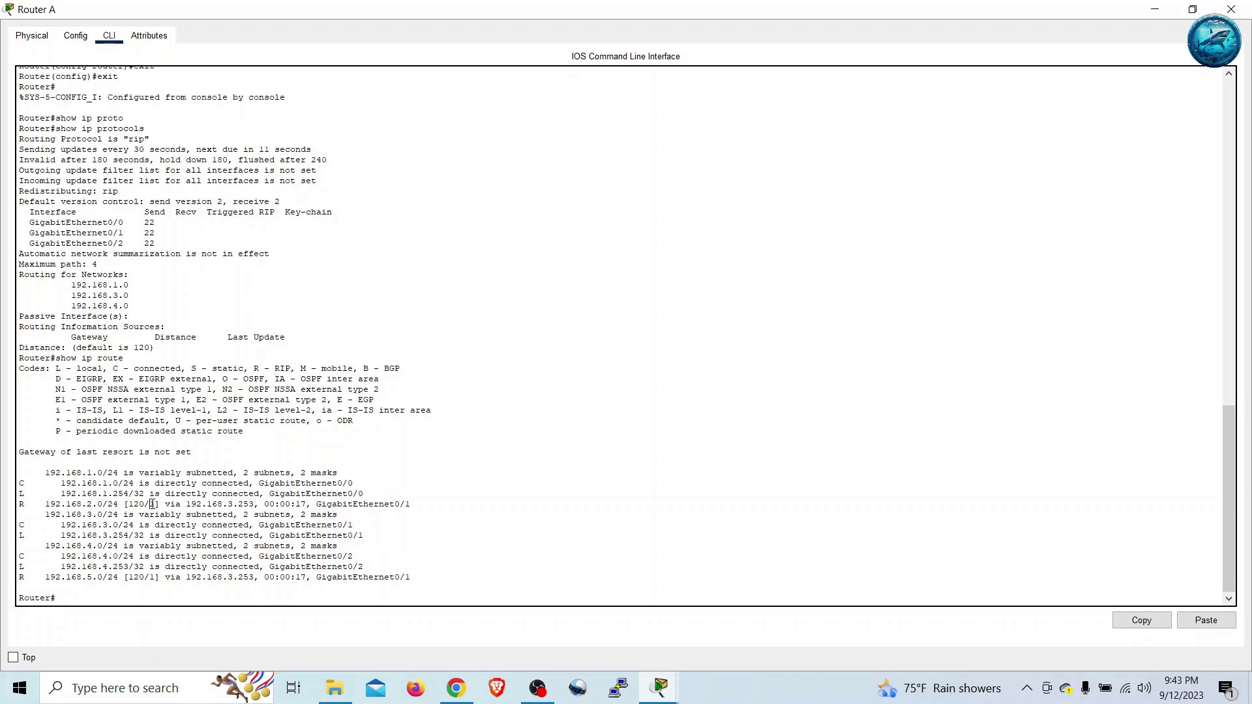
pyautogui.doubleClick(153, 504)
# - Examine the networks and interfaces of Router 1's directly connected and local routes, and close the router window
pyautogui.doubleClick(23, 484)
pyautogui.moveTo(56, 484); pyautogui.dragTo(134, 486)
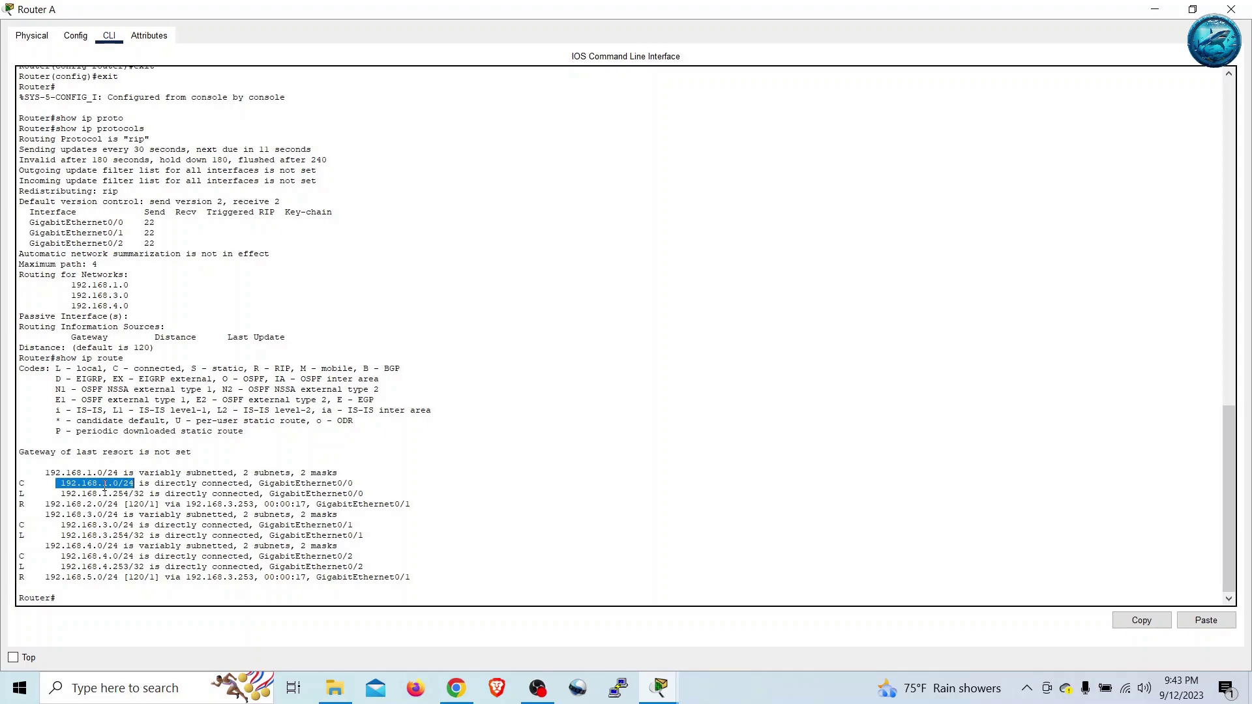
pyautogui.moveTo(259, 484); pyautogui.dragTo(352, 485)
pyautogui.moveTo(60, 556); pyautogui.dragTo(124, 559)
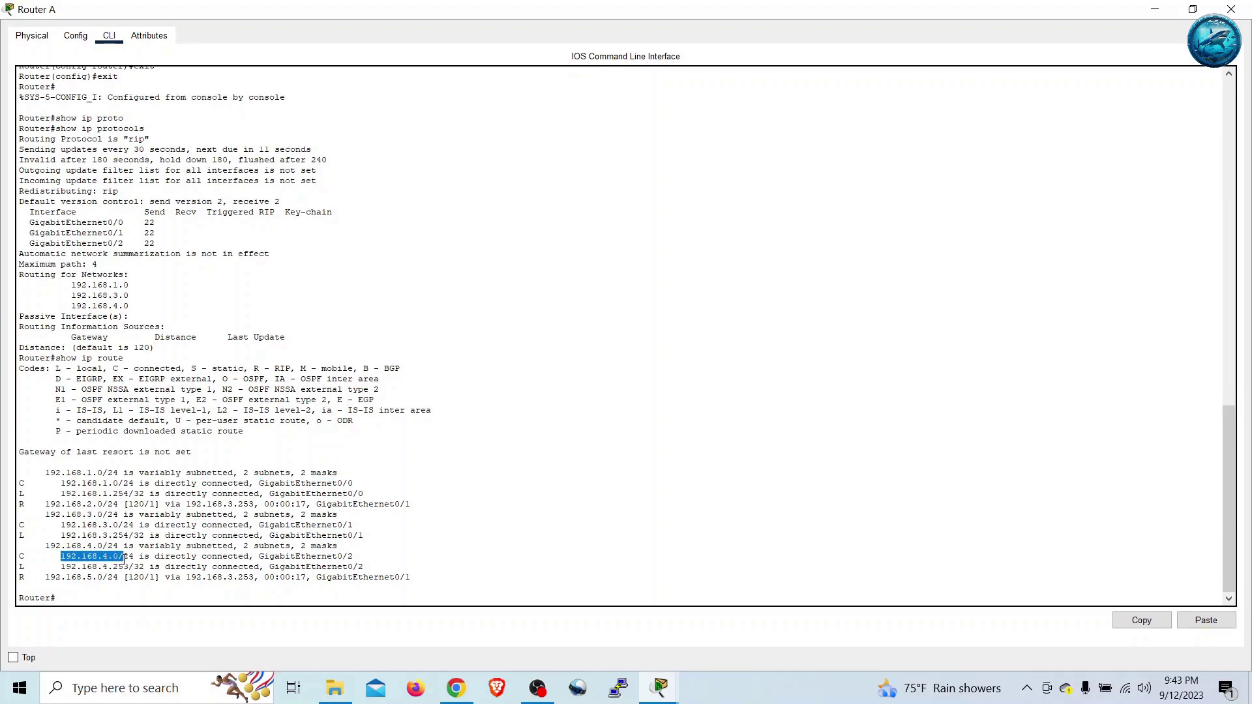
pyautogui.moveTo(260, 557); pyautogui.dragTo(358, 559)
pyautogui.moveTo(29, 557)
pyautogui.mouseDown()
pyautogui.moveTo(19, 557)
pyautogui.moveTo(19, 536)
pyautogui.mouseUp()
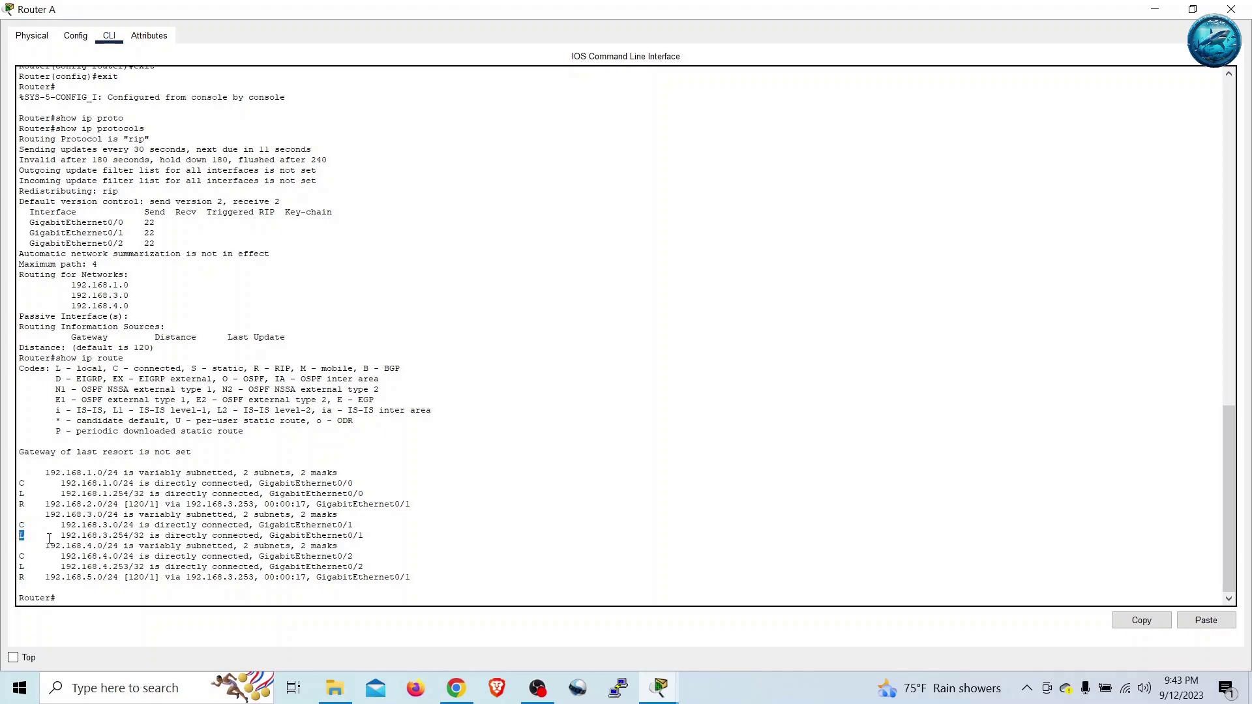
pyautogui.moveTo(271, 539); pyautogui.dragTo(362, 538)
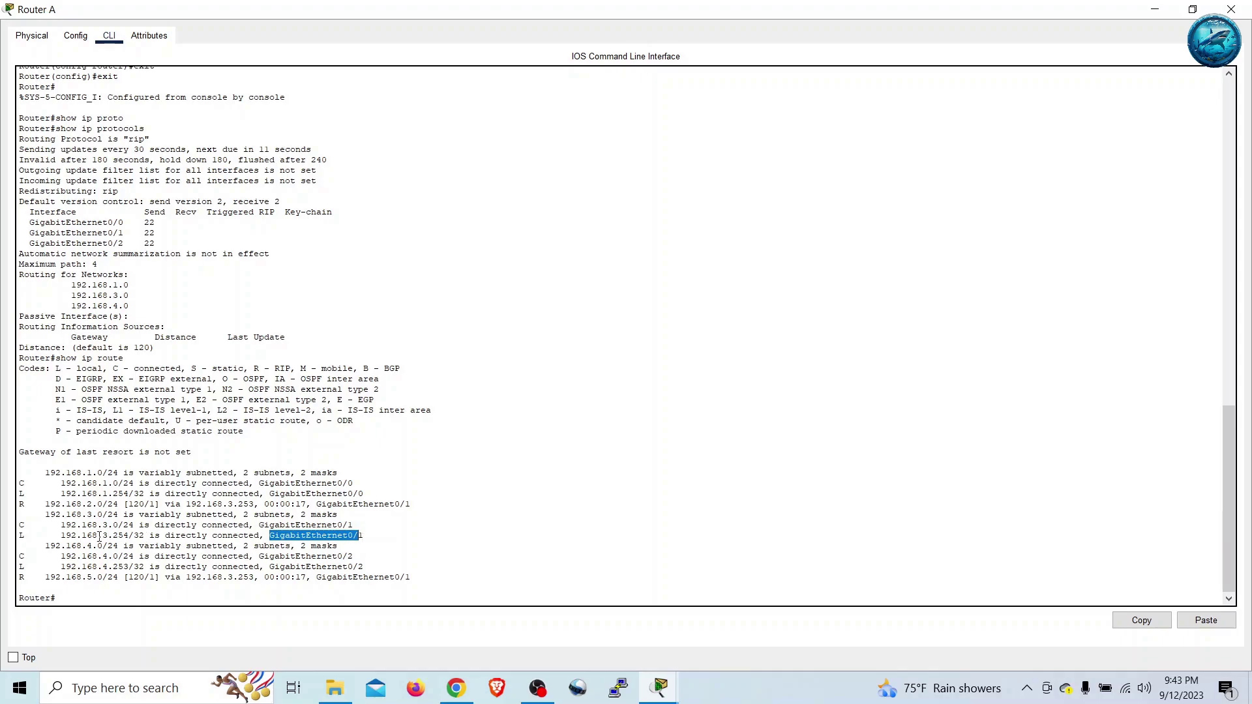
pyautogui.moveTo(61, 536); pyautogui.dragTo(129, 536)
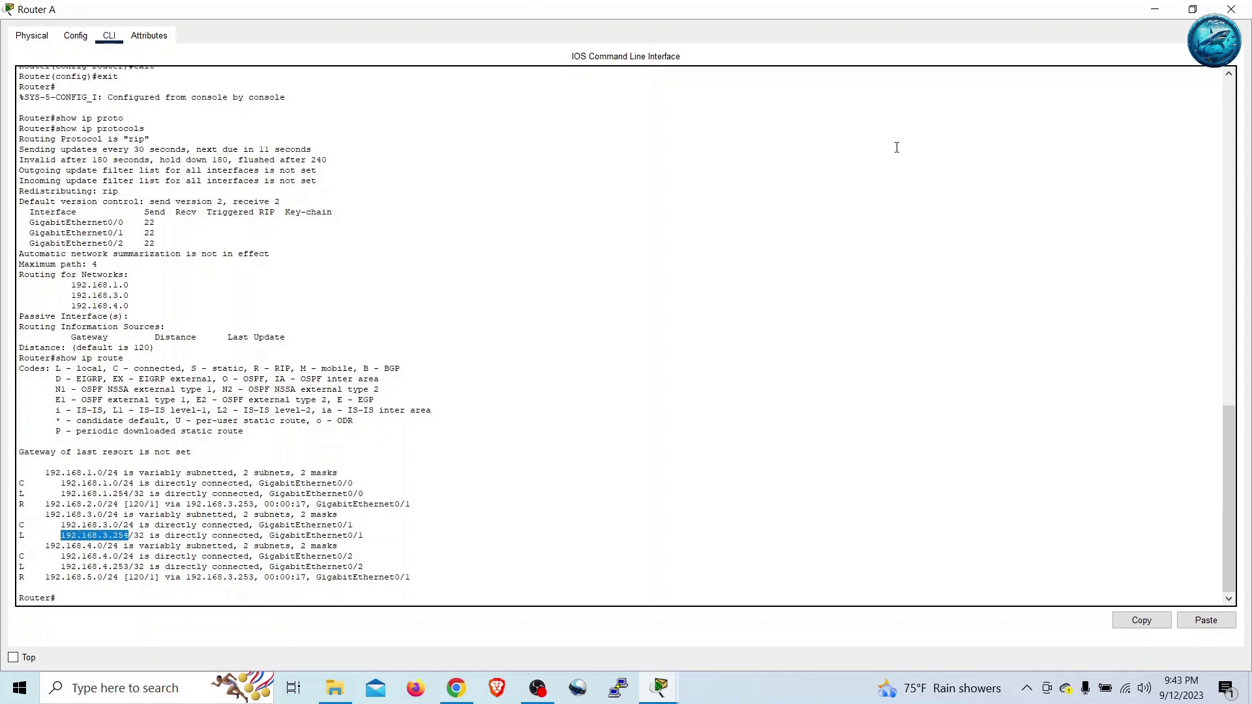
pyautogui.click(1231, 9)
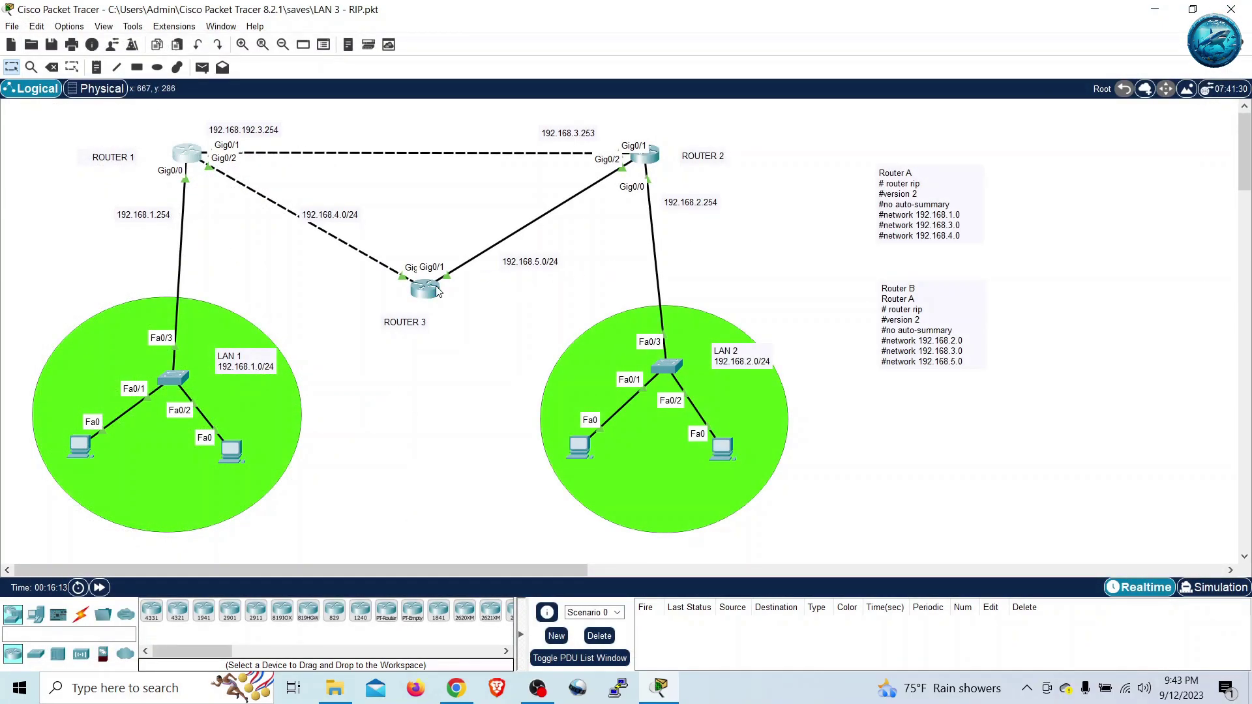
# - Open Router 3's command line and enter global configuration mode
pyautogui.moveTo(429, 296)
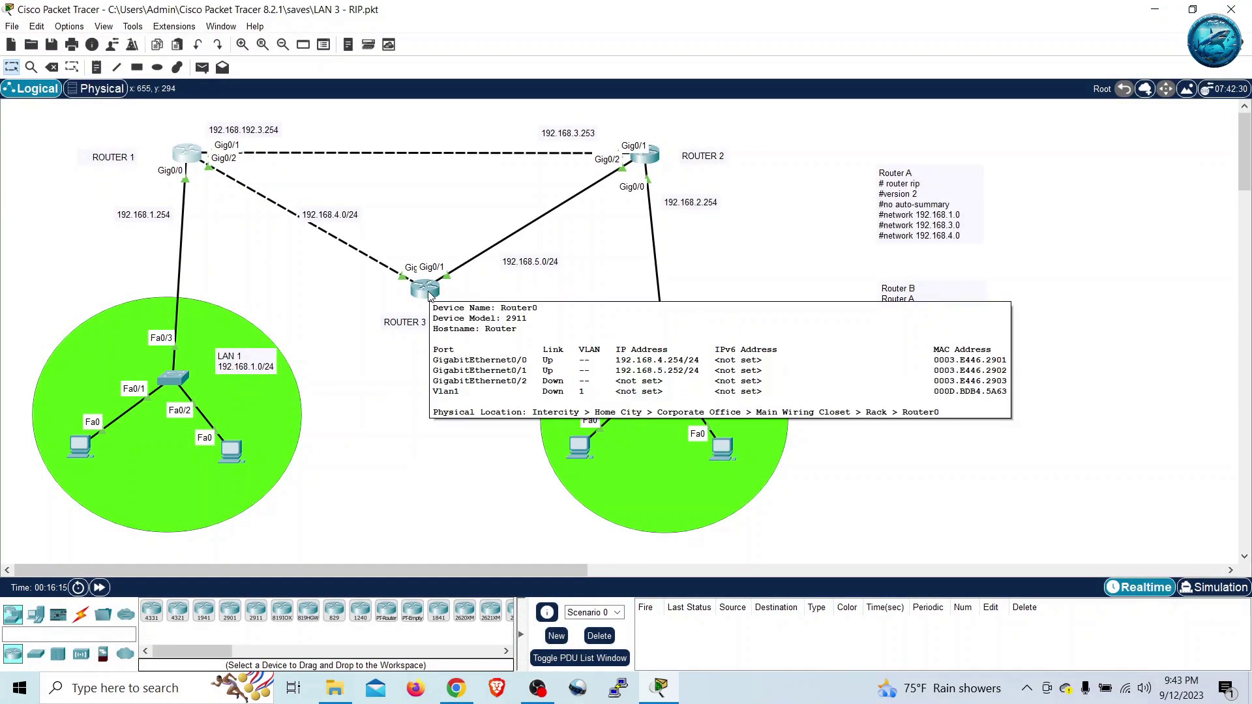
pyautogui.click(428, 297)
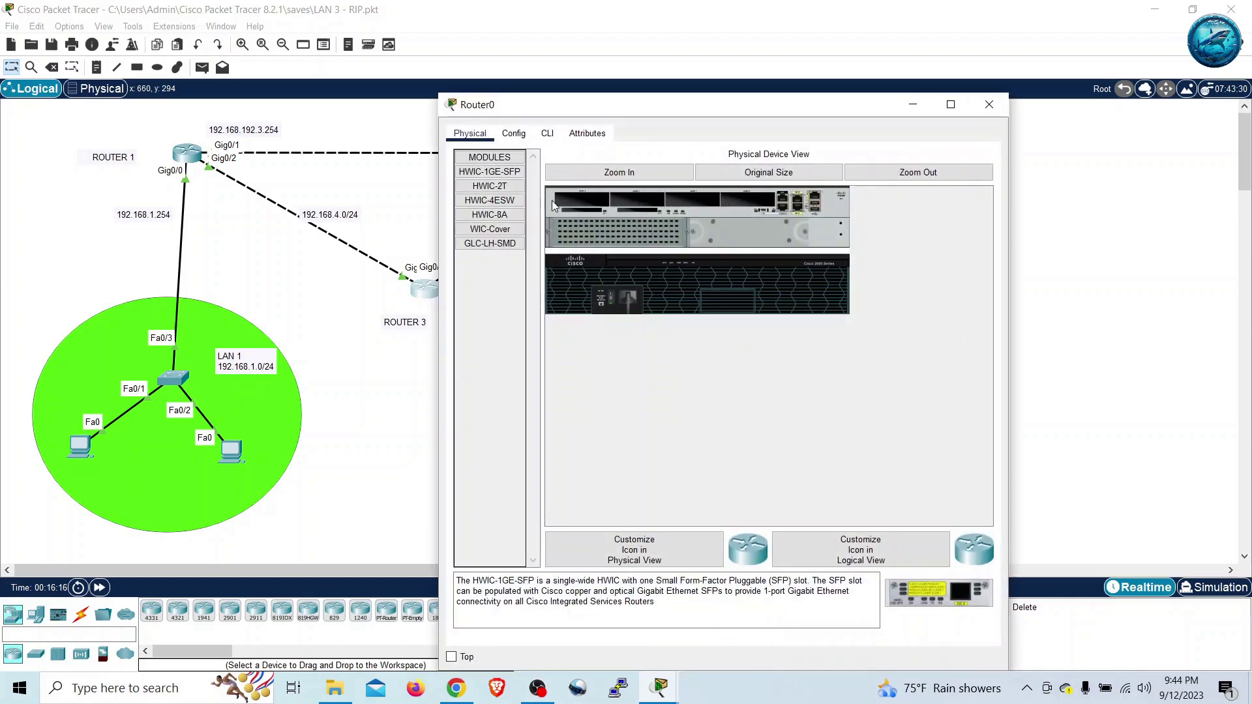
pyautogui.click(547, 133)
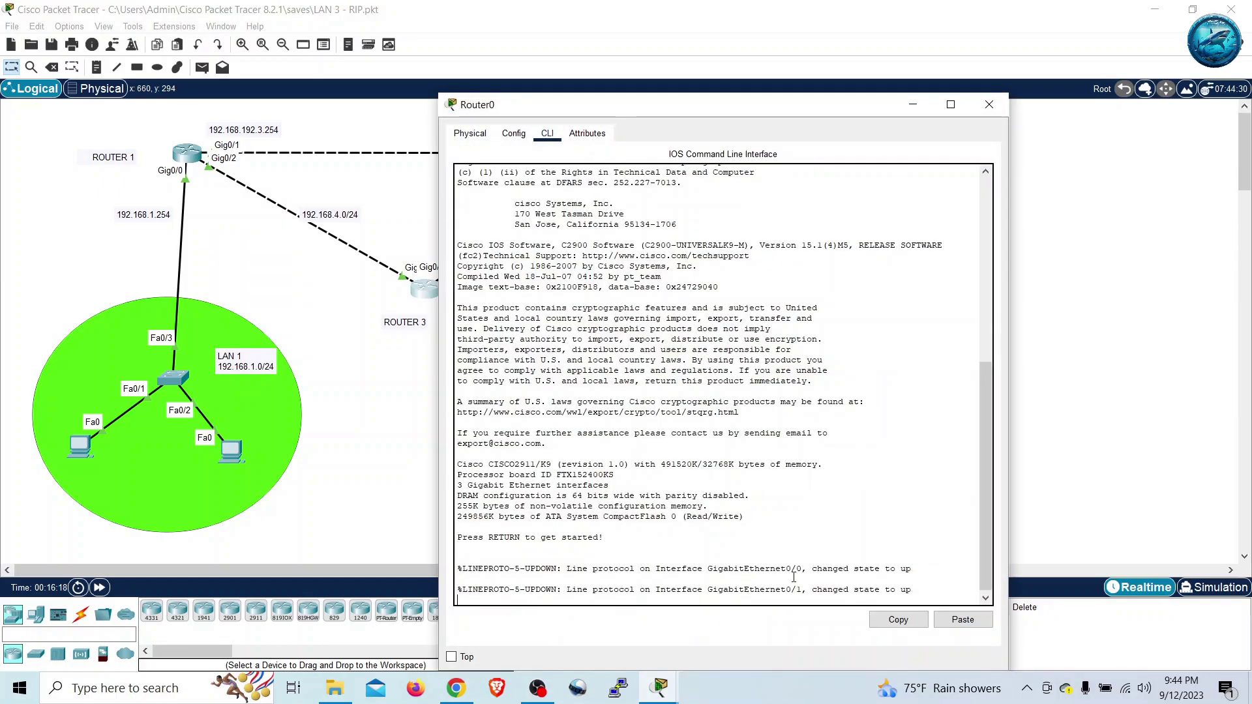
pyautogui.press('Return')
pyautogui.write('en')
pyautogui.press('Return')
pyautogui.write('confif')
pyautogui.press('BackSpace')
pyautogui.write('g ter')
pyautogui.press('Return')
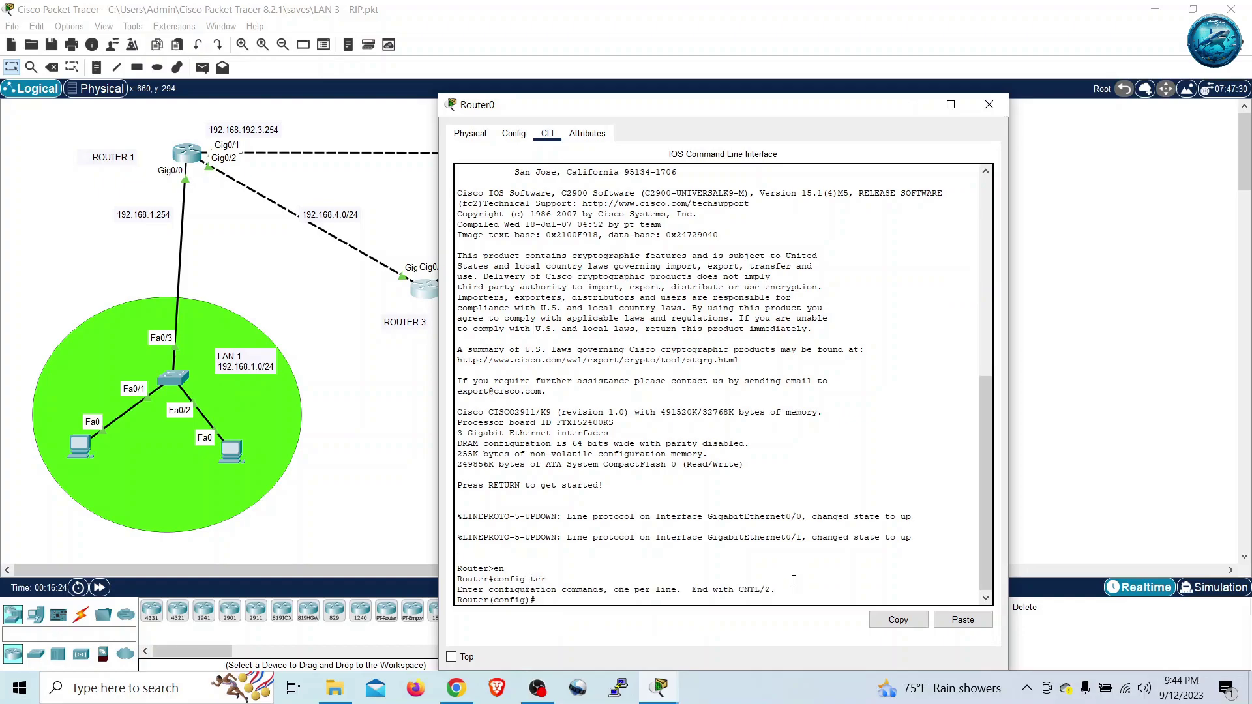
# - Enable RIP version 2 on Router 3 with automatic summarization turned off
pyautogui.write('router rip')
pyautogui.press('Return')
pyautogui.write('version 2')
pyautogui.press('Return')
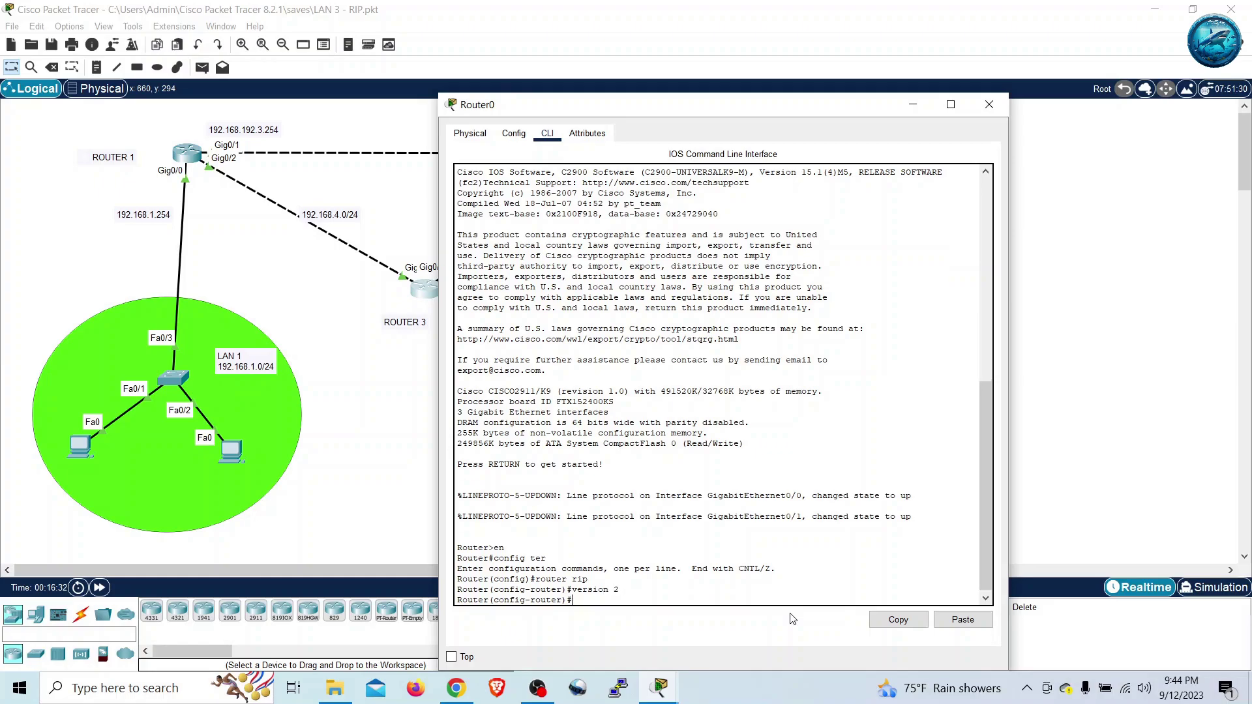
pyautogui.write('no aut')
pyautogui.press('Tab')
pyautogui.press('Return')
# - Advertise networks 192.168.4.0 and 192.168.5.0 in RIP on Router 3, exit to privileged mode and maximize the window
pyautogui.write('network 192.168.4.0')
pyautogui.press('Return')
pyautogui.press('Up')
pyautogui.press('BackSpace')
pyautogui.press('BackSpace')
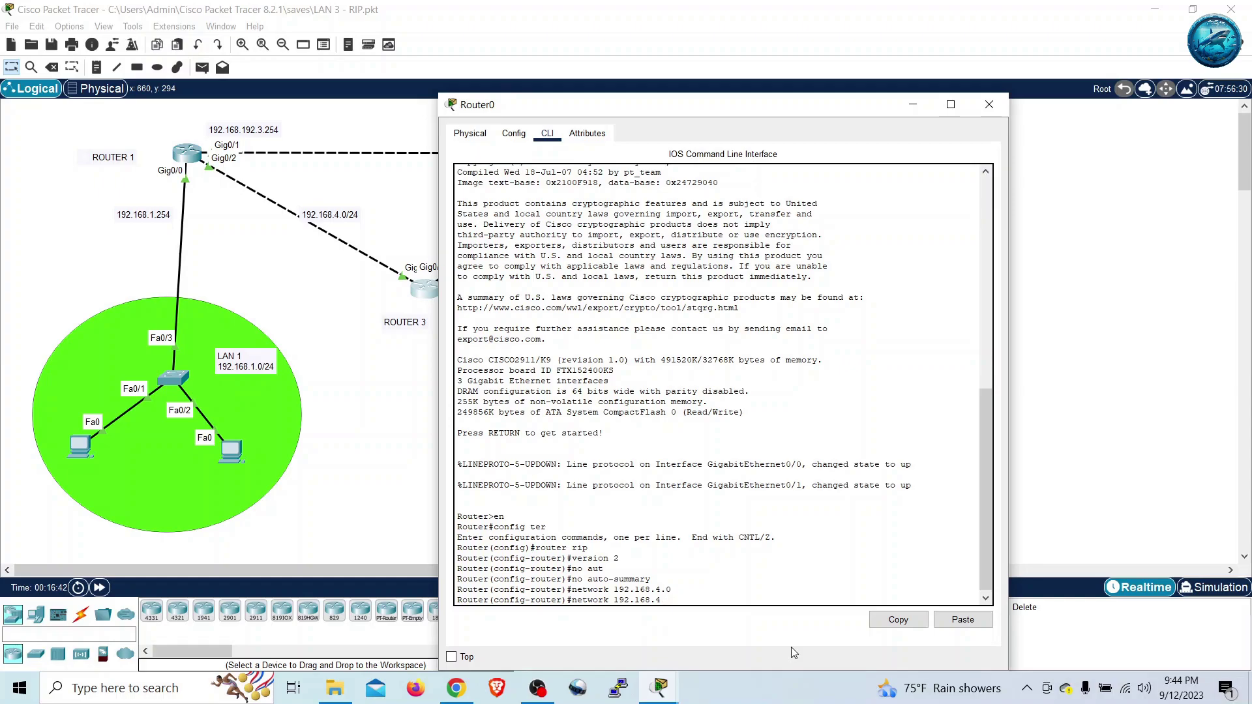
pyautogui.write('5.0')
pyautogui.press('Return')
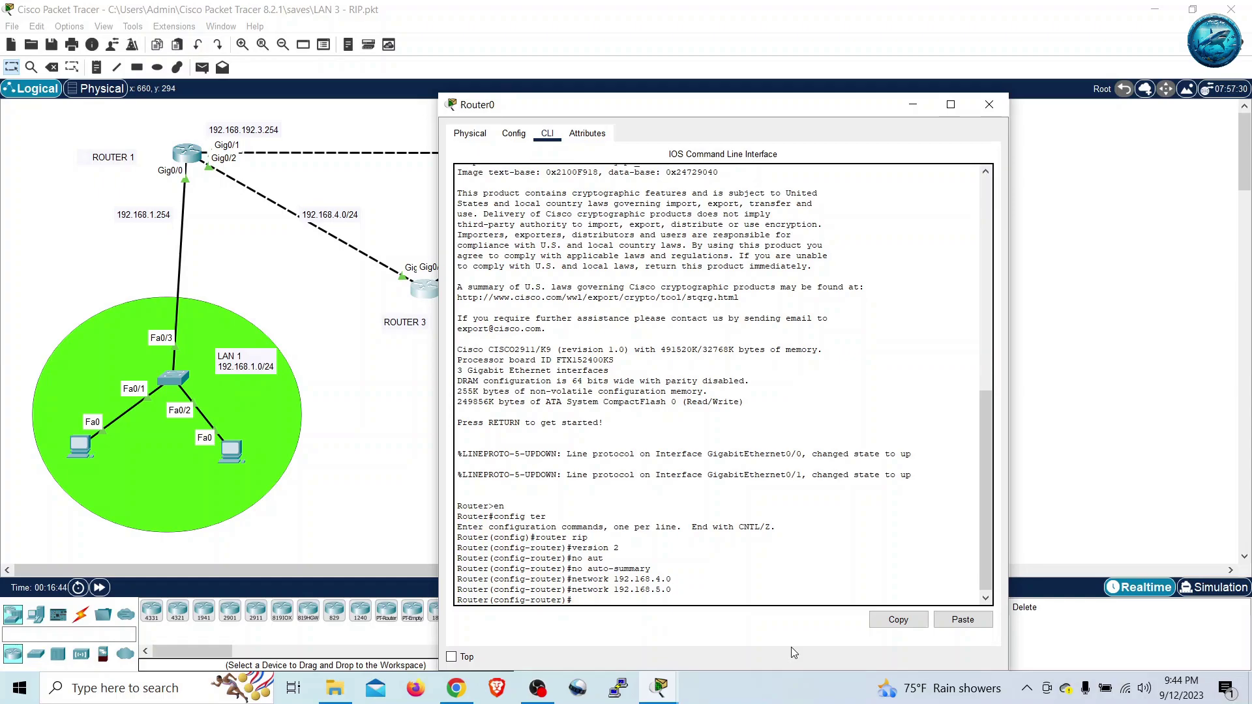
pyautogui.write('exit')
pyautogui.press('Return')
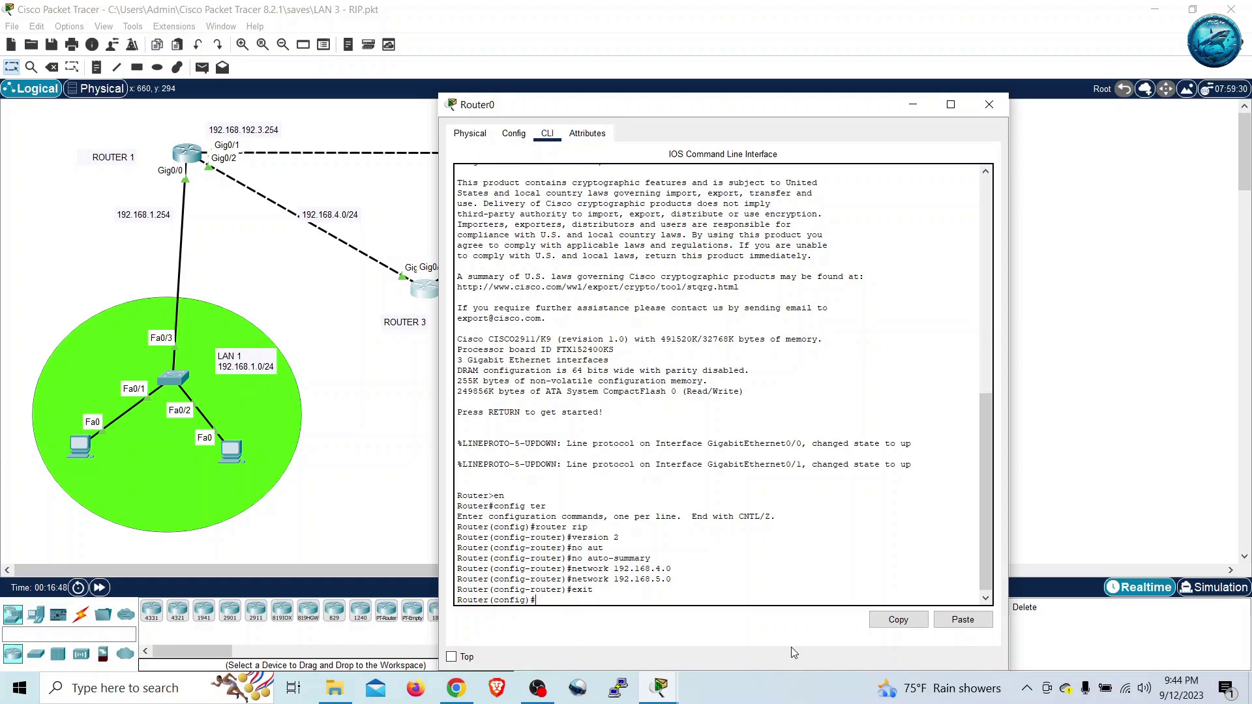
pyautogui.click(949, 104)
pyautogui.write('exit')
pyautogui.press('Return')
# - Run show ip protocols on Router 3 to review its RIP settings
pyautogui.write('show ip rpprotocol')
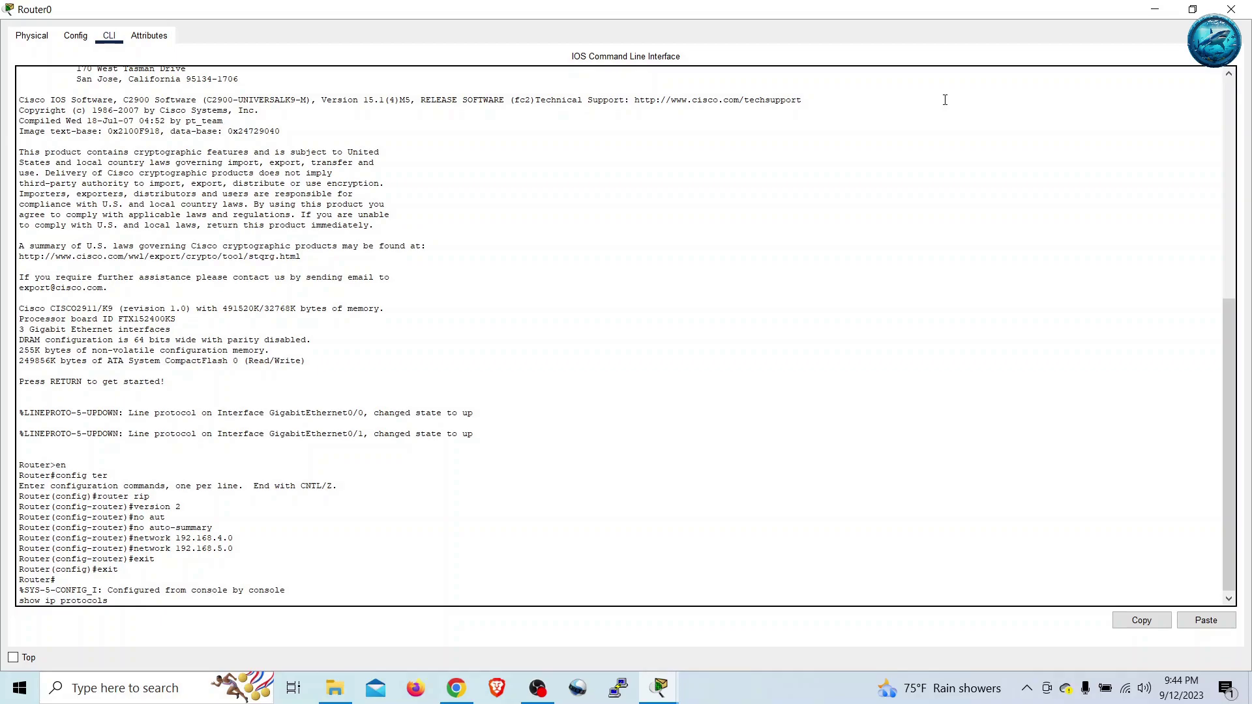
pyautogui.write('s')
pyautogui.press('Return')
# - Display Router 3's routing table with show ip route, highlight the RIP-learned routes, and close the router window
pyautogui.write('sh')
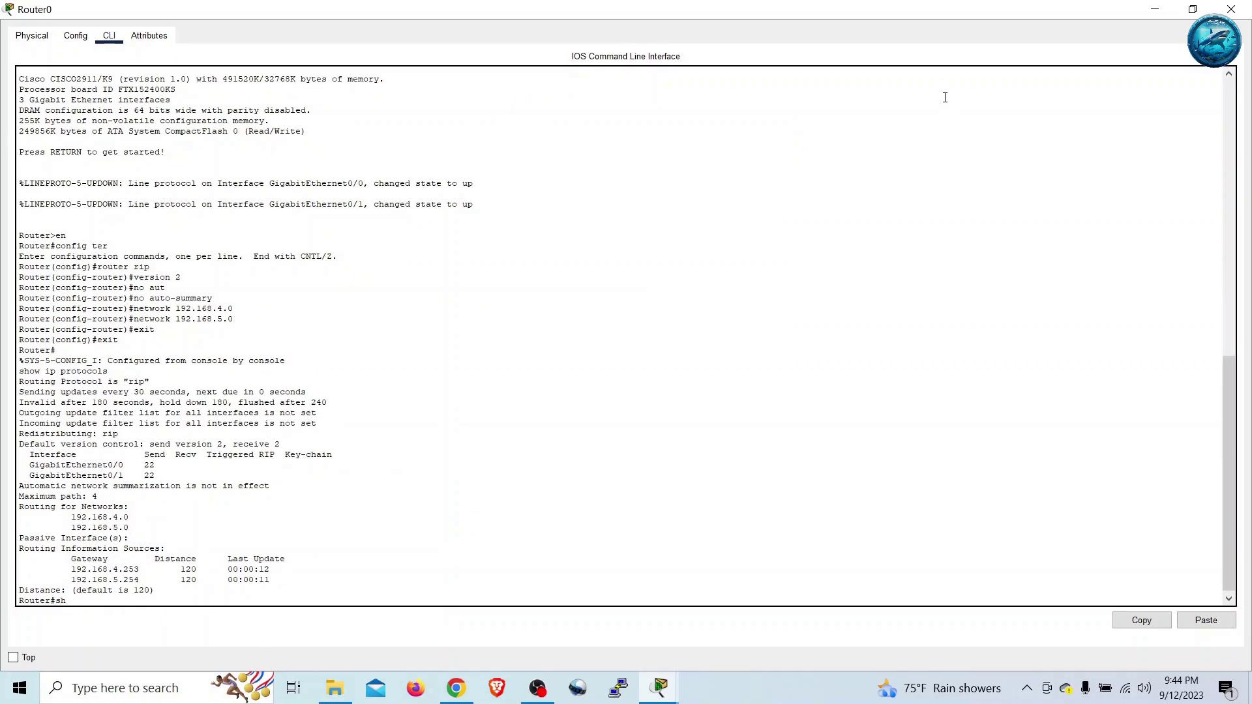
pyautogui.write('ow ip route')
pyautogui.press('Return')
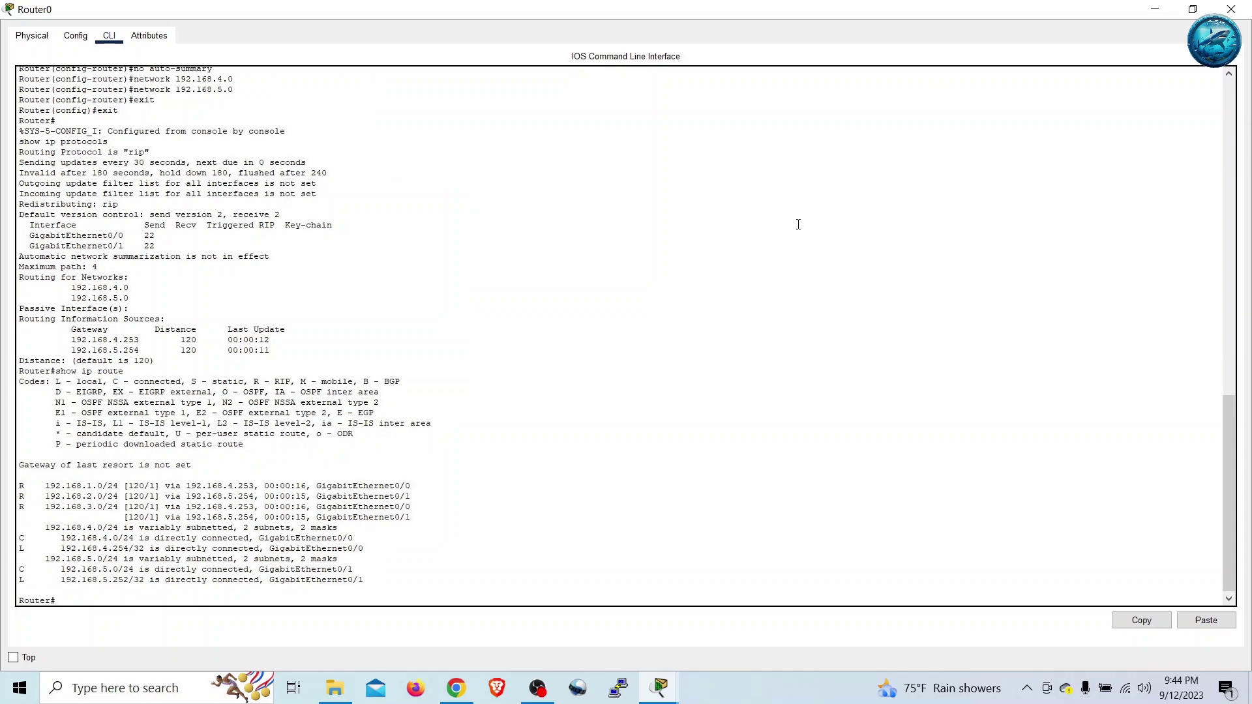
pyautogui.moveTo(430, 502); pyautogui.dragTo(17, 482)
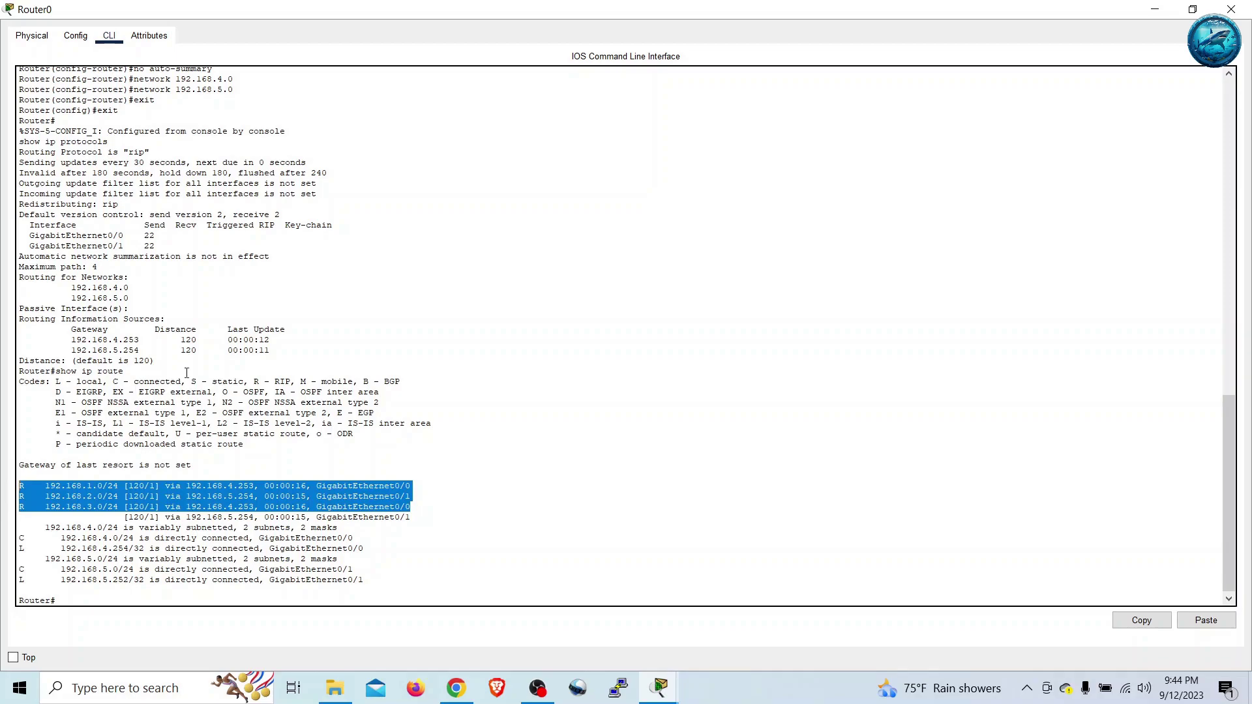
pyautogui.click(1231, 9)
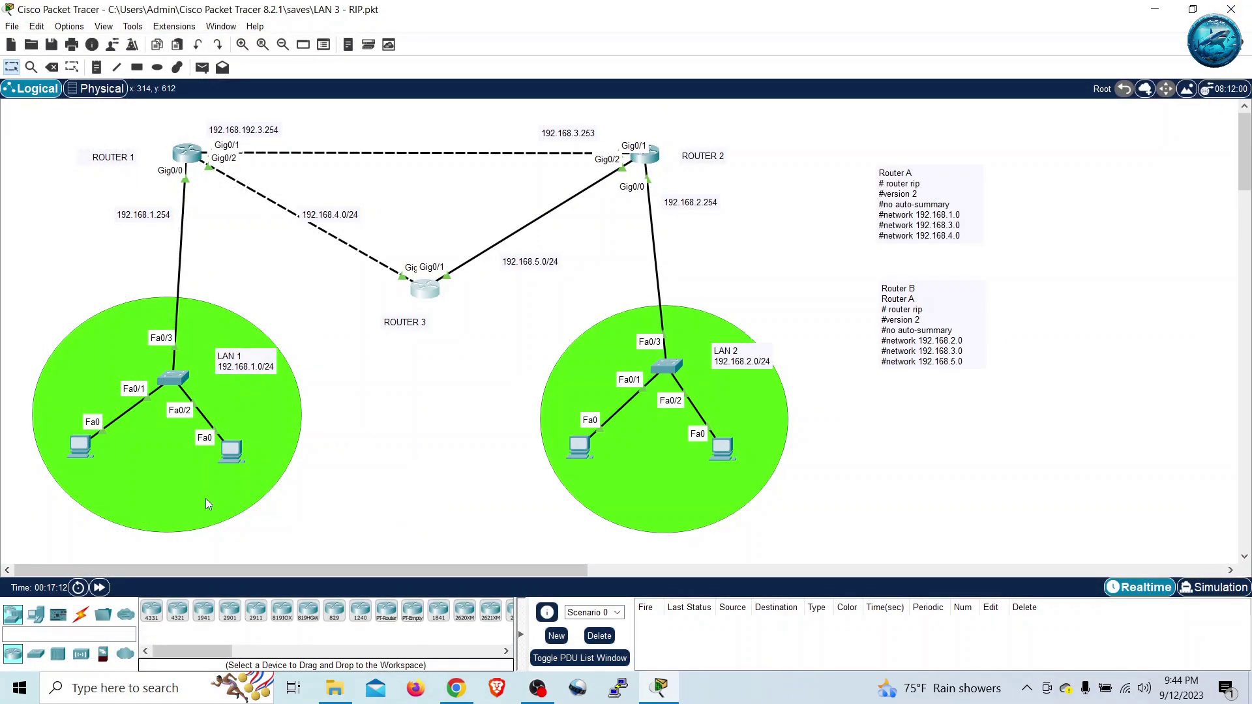
# - Look up PC2's IP address in LAN 2, then ping 192.168.2.100 from PC0's Command Prompt
pyautogui.moveTo(83, 453)
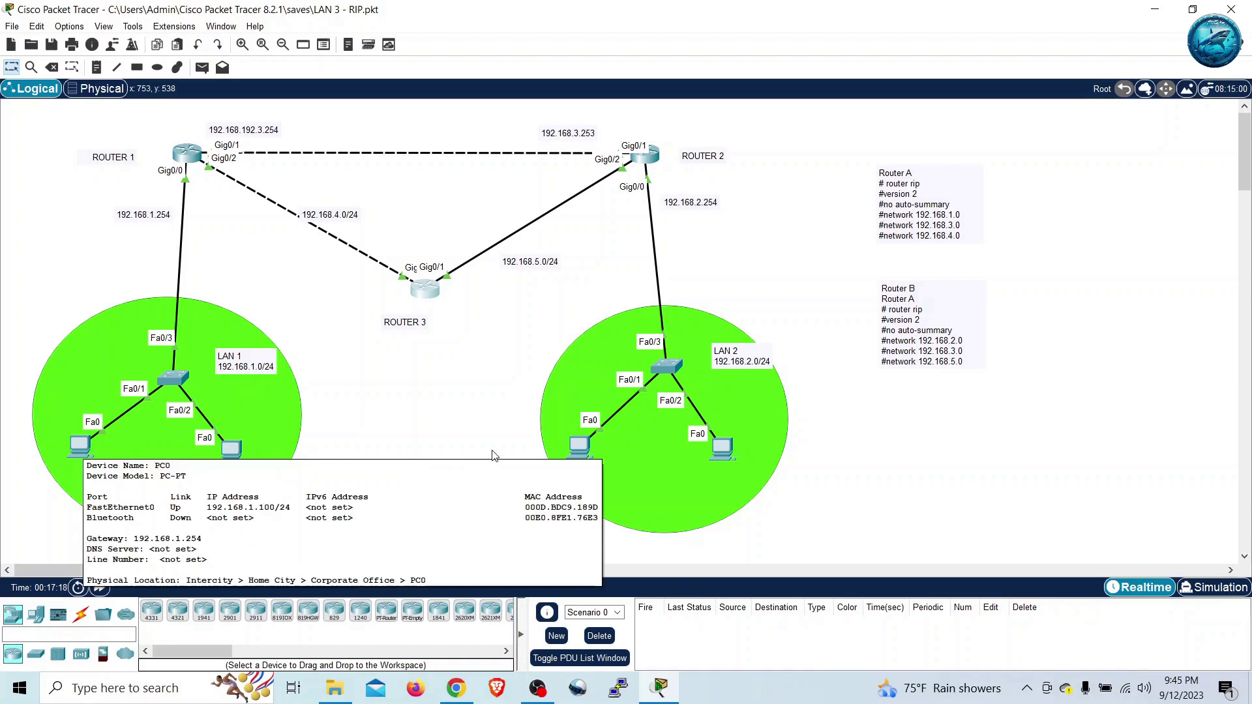
pyautogui.moveTo(572, 454)
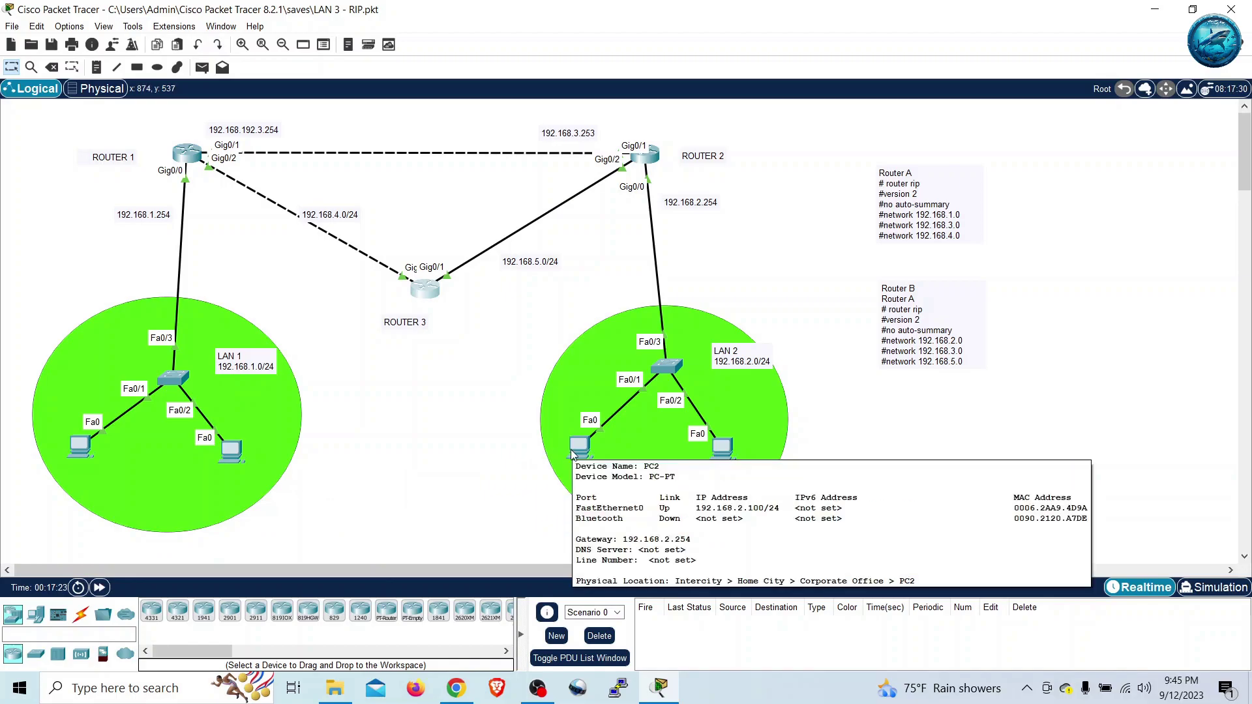
pyautogui.click(73, 447)
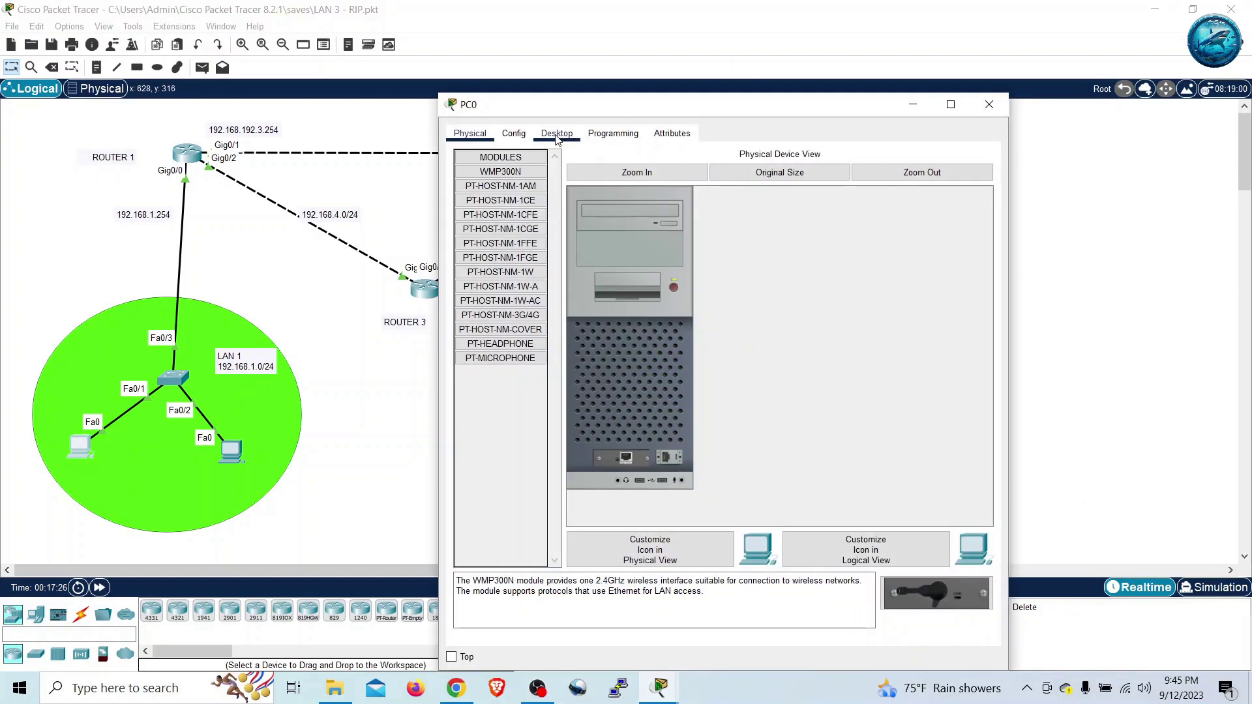
pyautogui.click(557, 134)
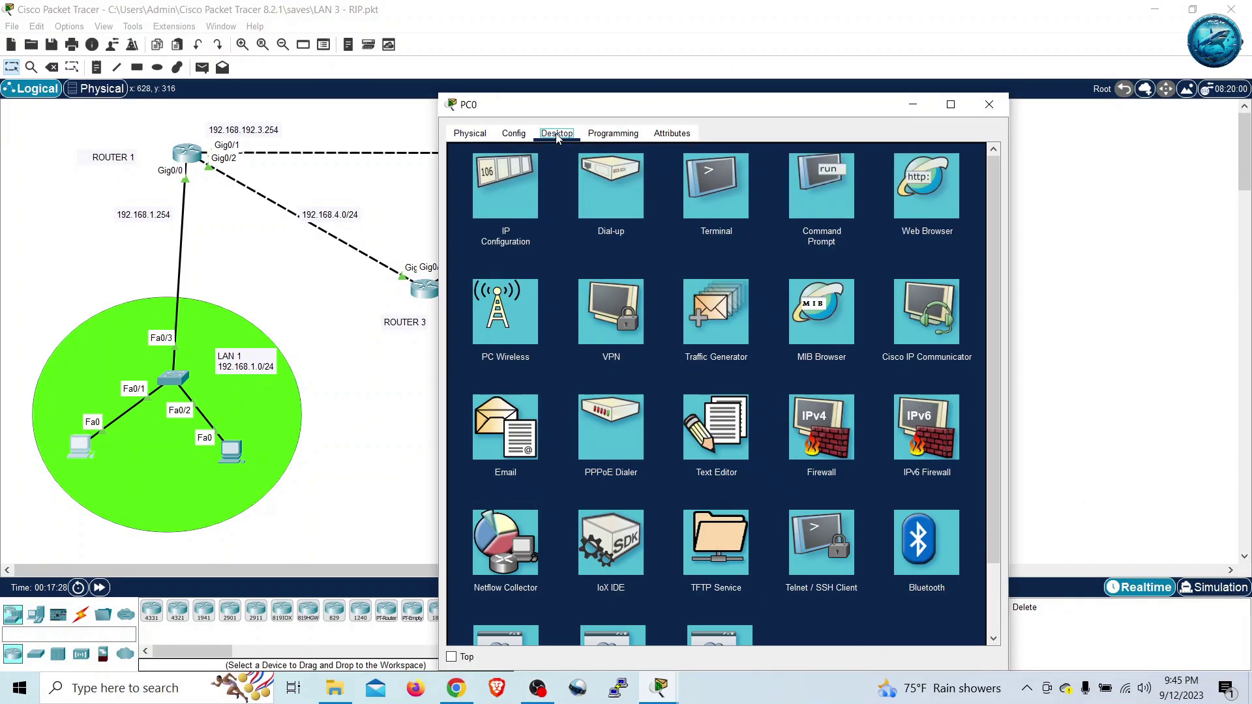
pyautogui.click(804, 197)
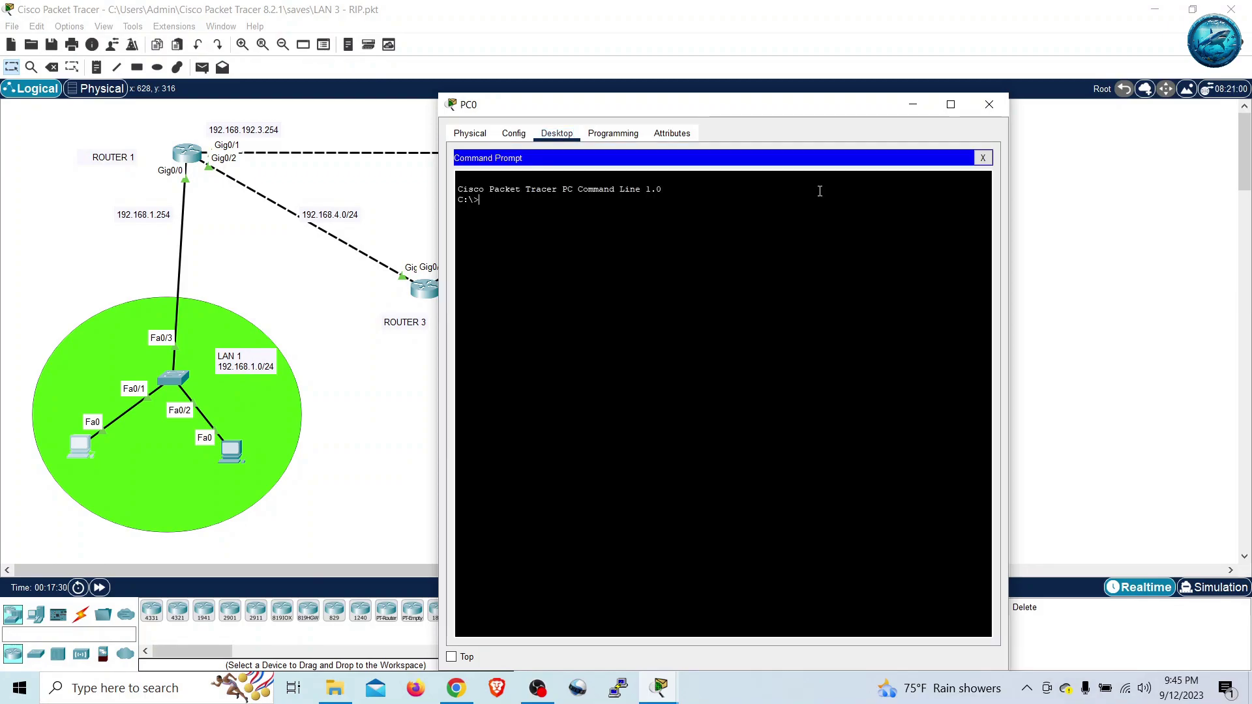
pyautogui.write('ping 192.168.2.100')
pyautogui.press('Return')
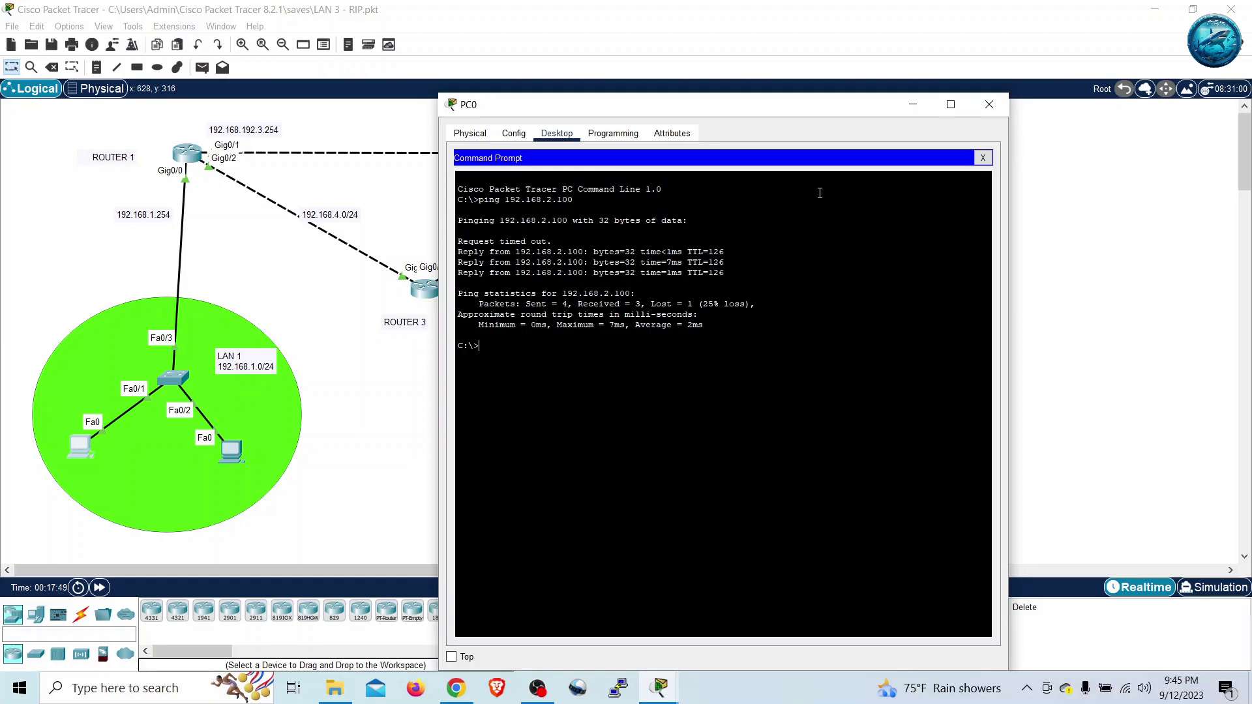
# - Start a continuous ping from PC0 with ping -t 192.168.2.100 and minimize its window
pyautogui.press('Up')
pyautogui.press('Left')
pyautogui.press('Left')
pyautogui.press('Left')
pyautogui.press('Left')
pyautogui.press('Left')
pyautogui.press('Left')
pyautogui.press('Left')
pyautogui.press('Left')
pyautogui.press('Left')
pyautogui.press('Left')
pyautogui.press('Left')
pyautogui.press('Left')
pyautogui.press('Left')
pyautogui.write('-t')
pyautogui.press('Return')
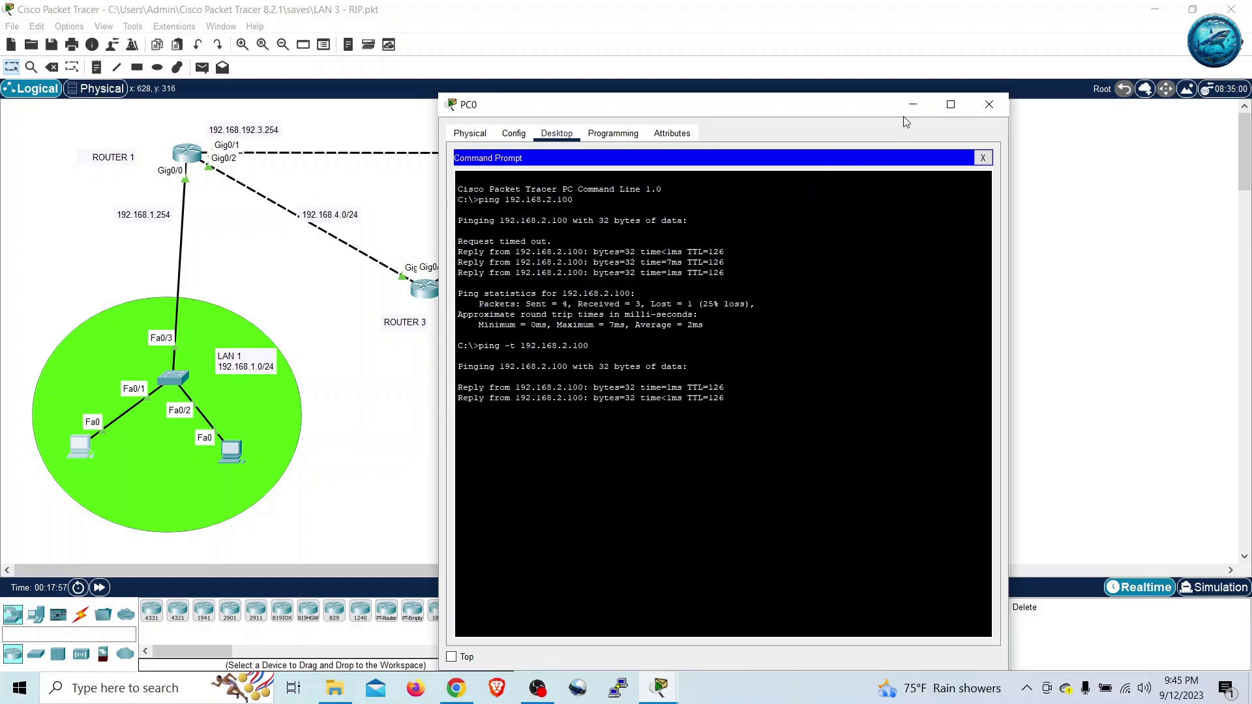
pyautogui.click(913, 104)
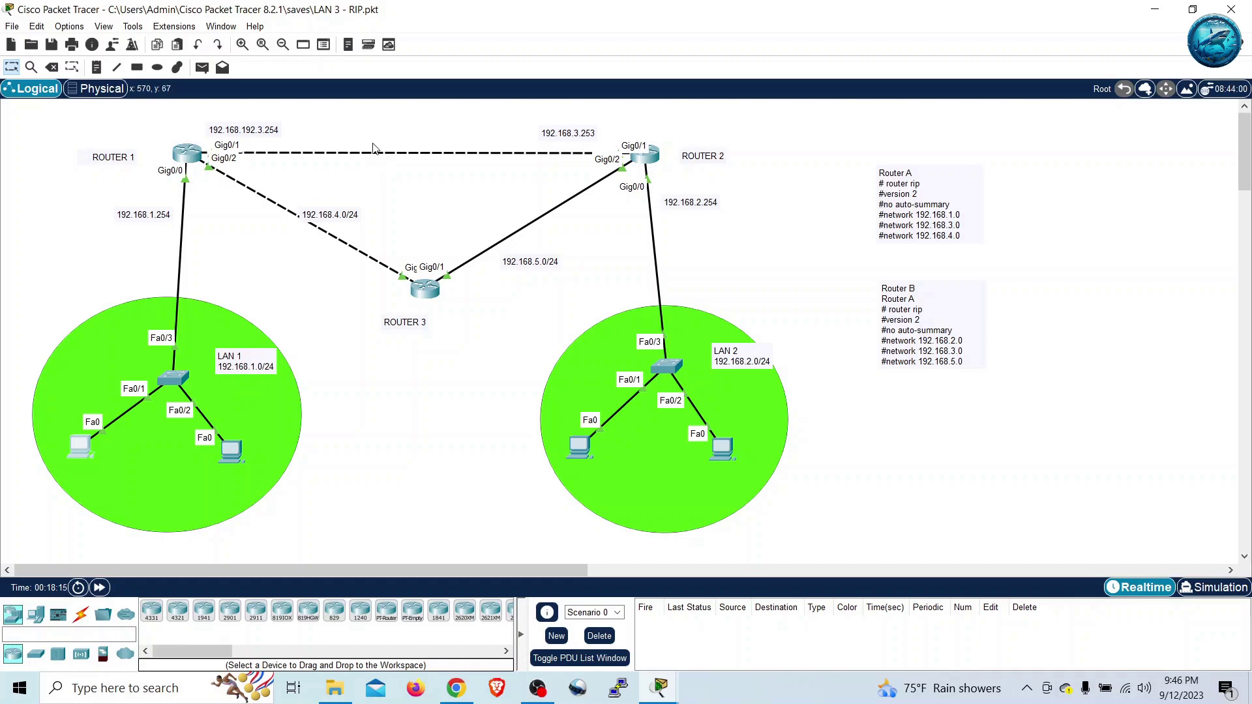
# - Check the running ping on PC0, and delete the direct cable between Router 1 and Router 2
pyautogui.moveTo(202, 157)
pyautogui.click(75, 449)
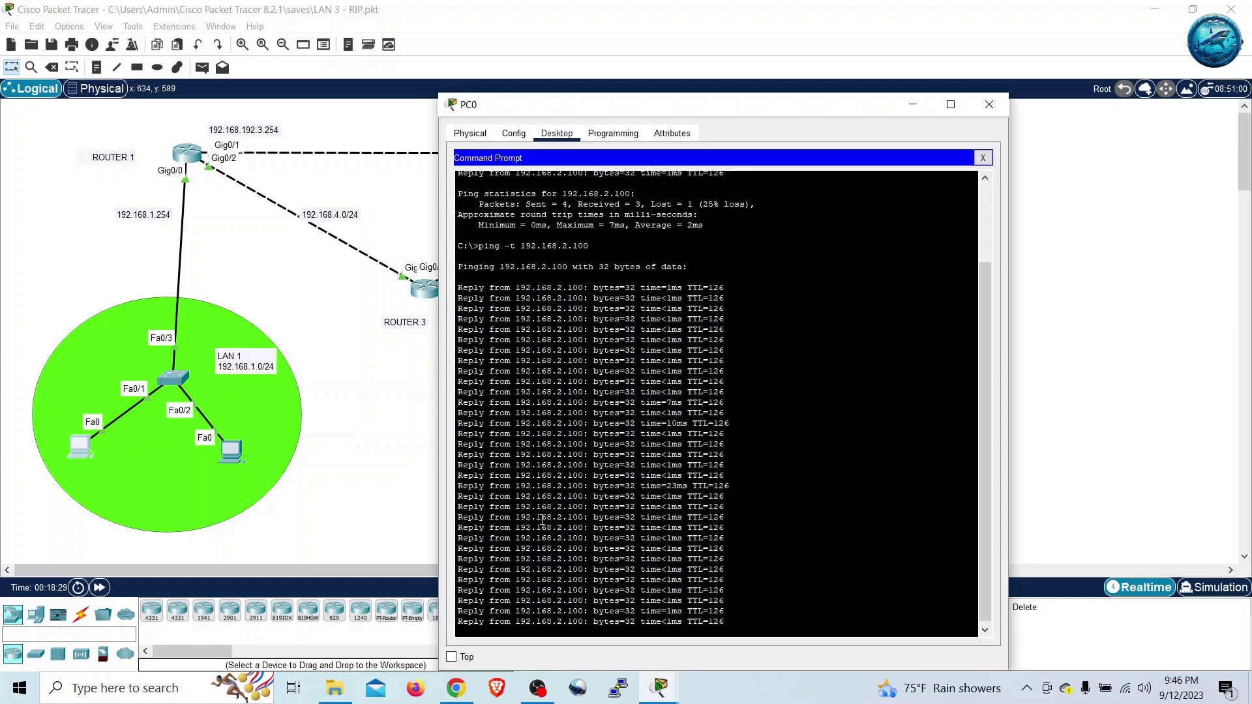
pyautogui.click(395, 484)
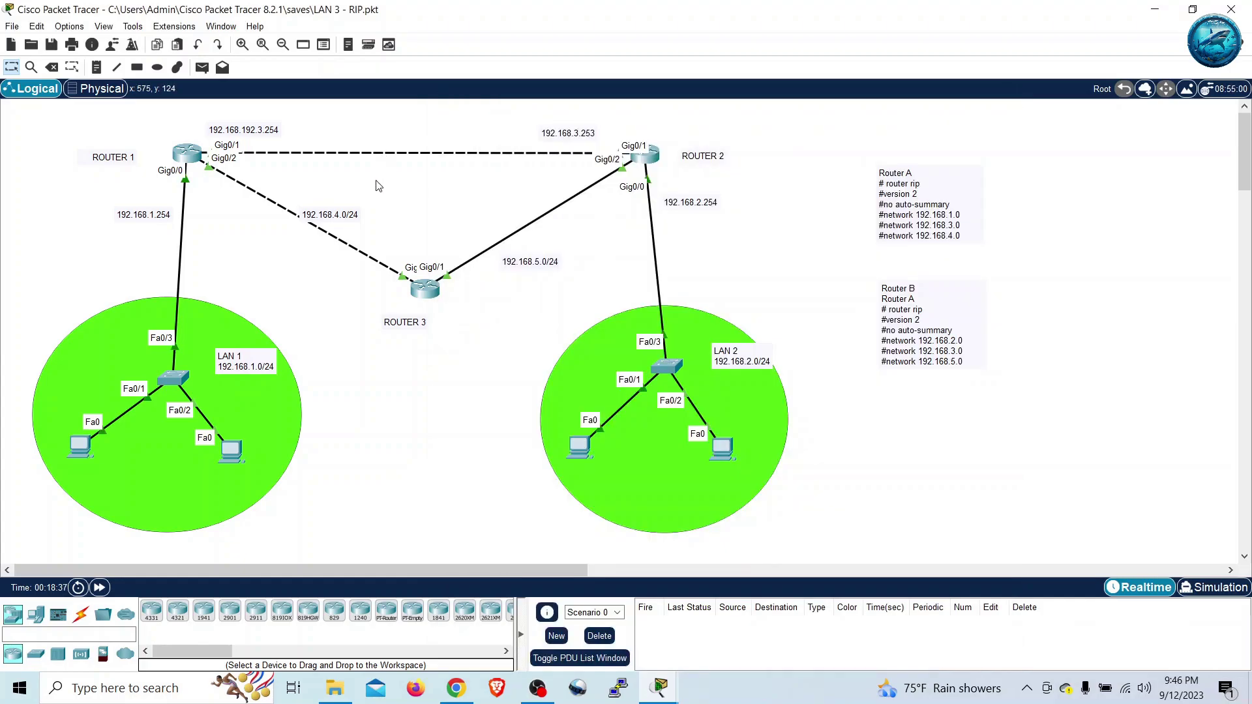
pyautogui.press('Delete')
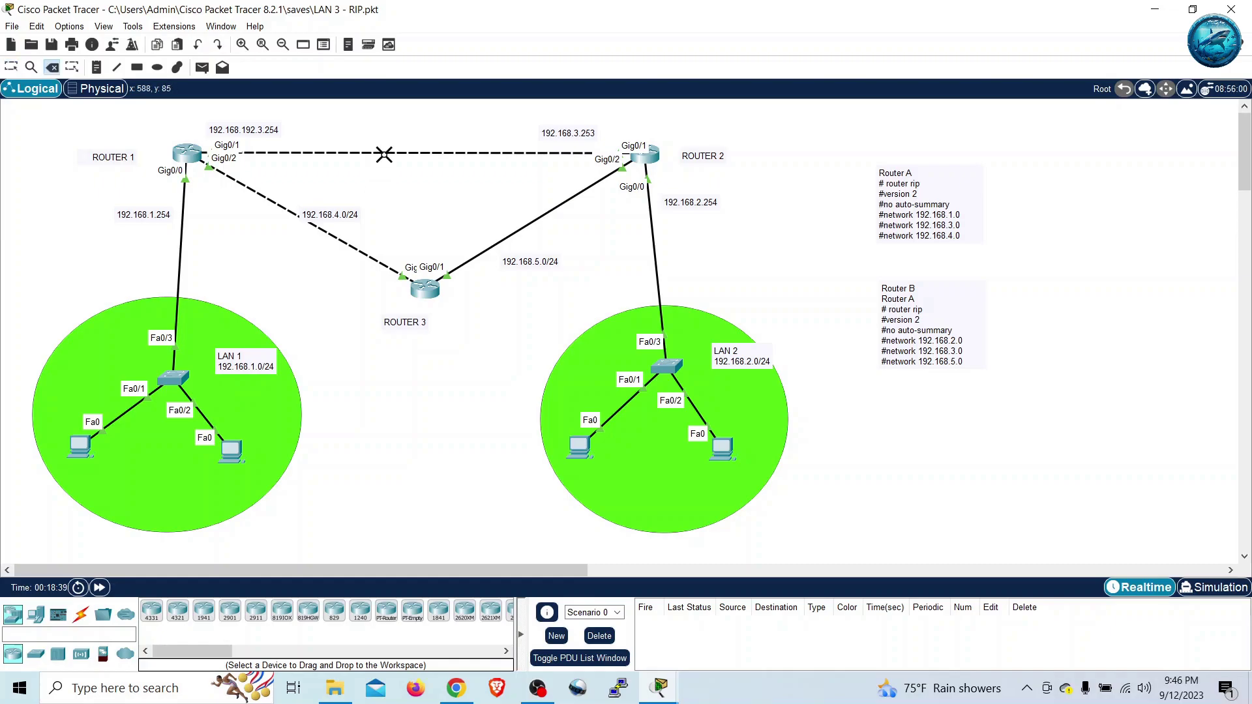
pyautogui.click(384, 154)
pyautogui.press('Escape')
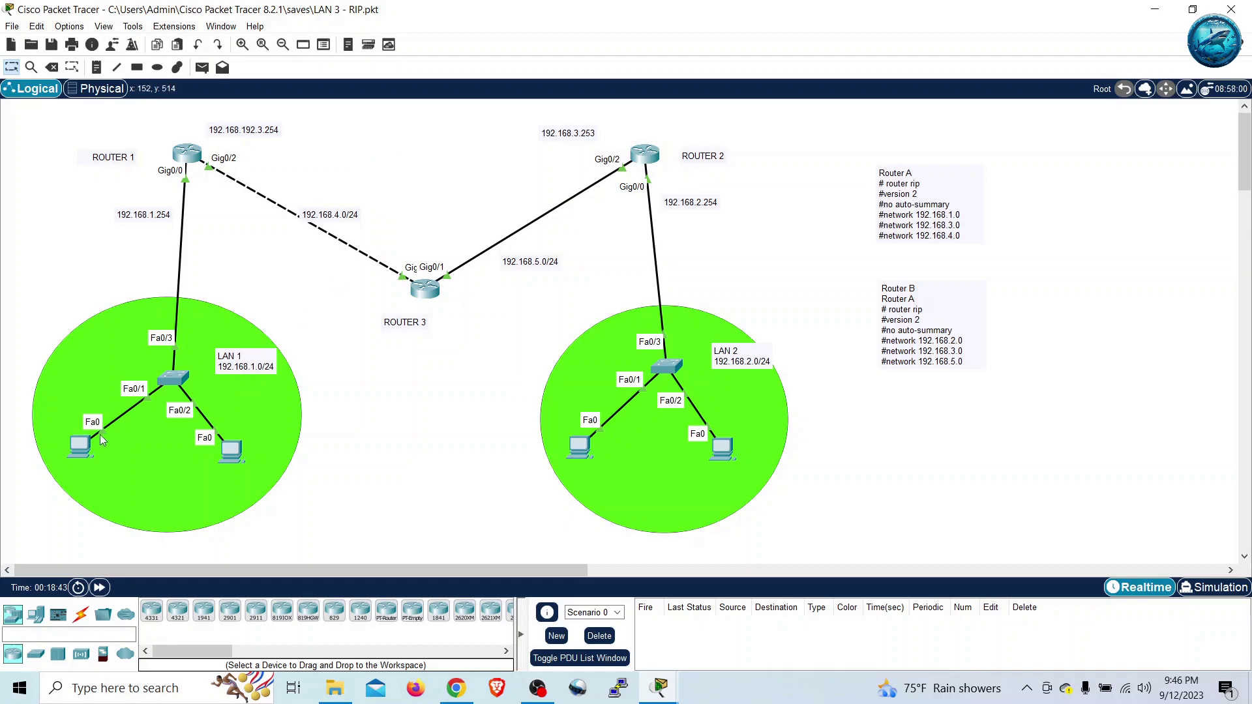
# - Reopen PC0's Command Prompt and highlight the ping output received since the direct link was removed
pyautogui.click(77, 448)
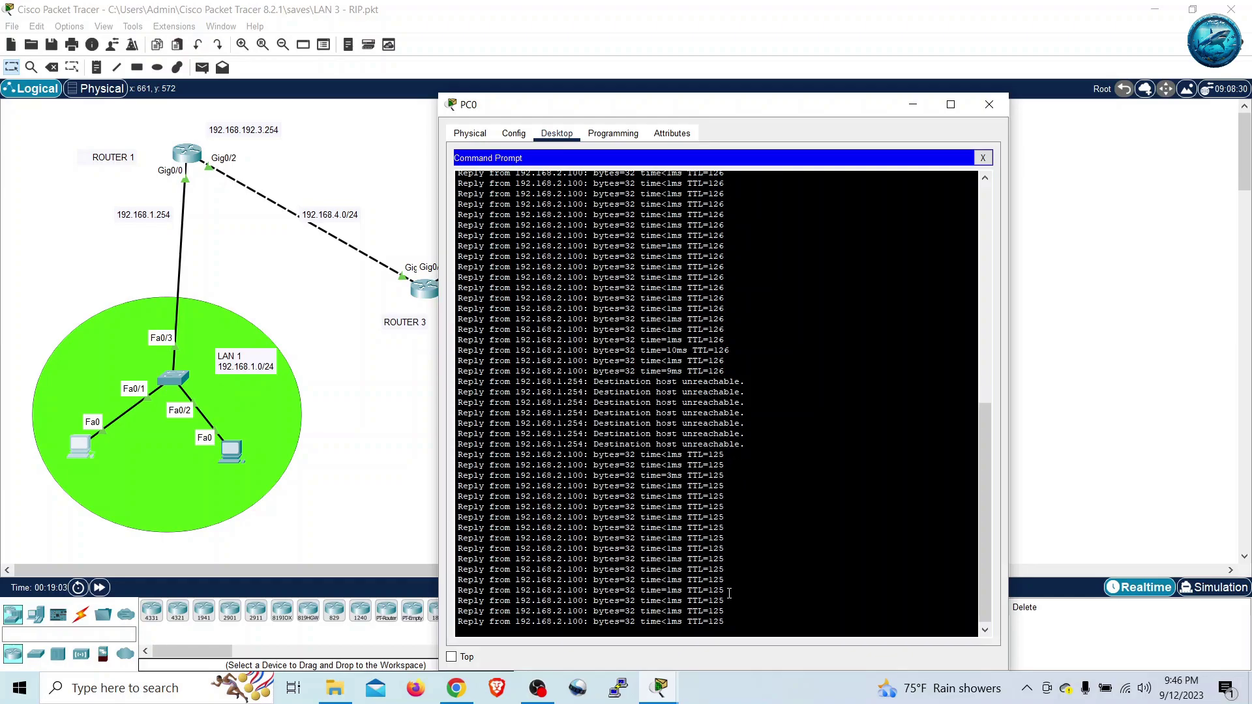
pyautogui.moveTo(727, 626); pyautogui.dragTo(480, 382)
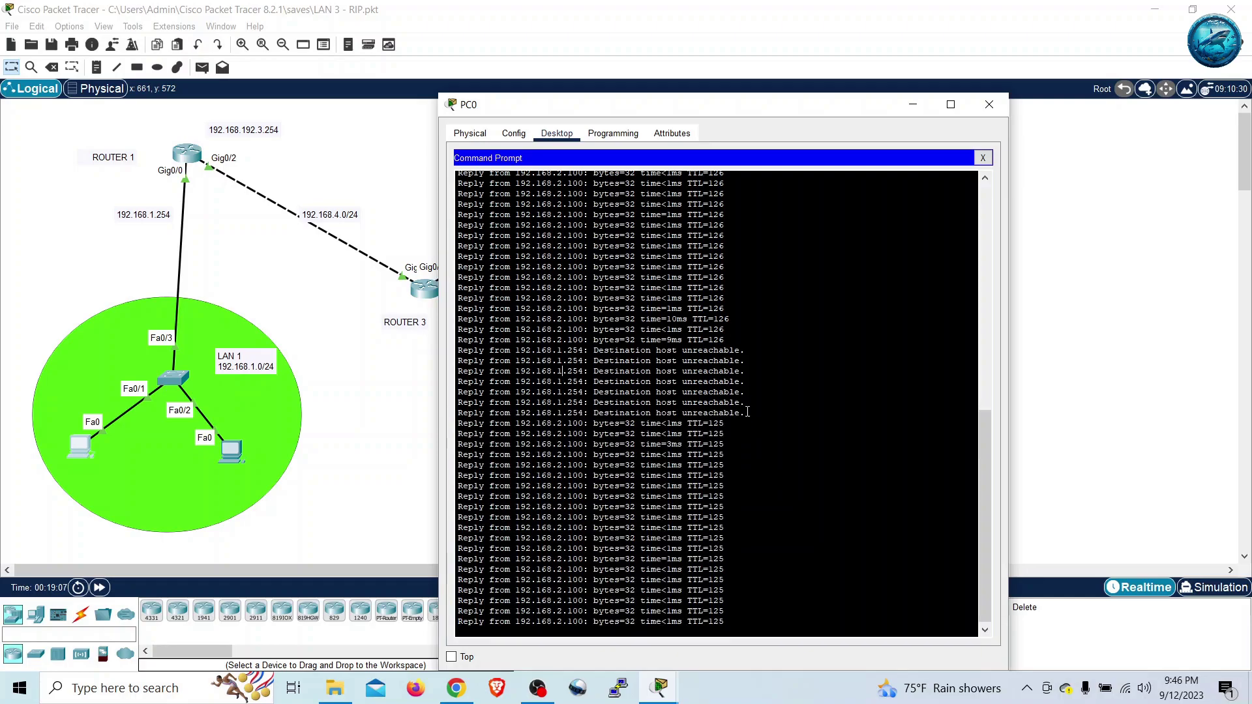
pyautogui.moveTo(748, 412); pyautogui.dragTo(665, 371)
pyautogui.click(720, 358)
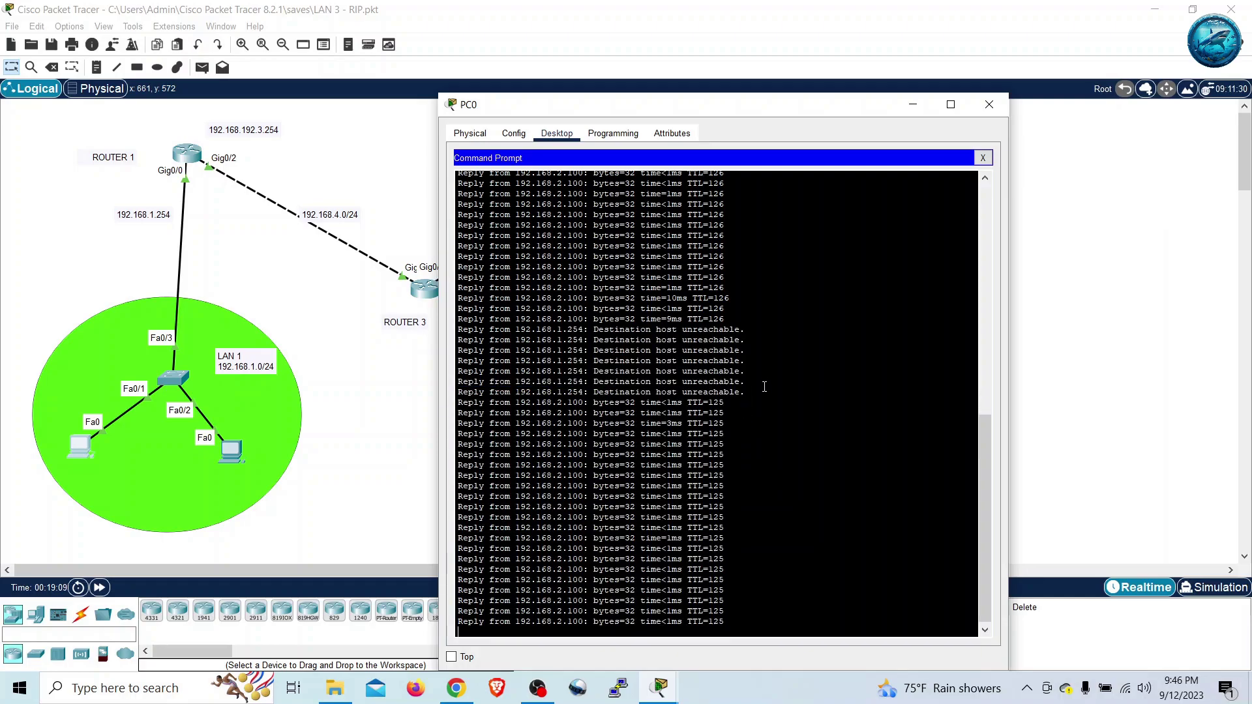
pyautogui.moveTo(727, 625); pyautogui.dragTo(483, 310)
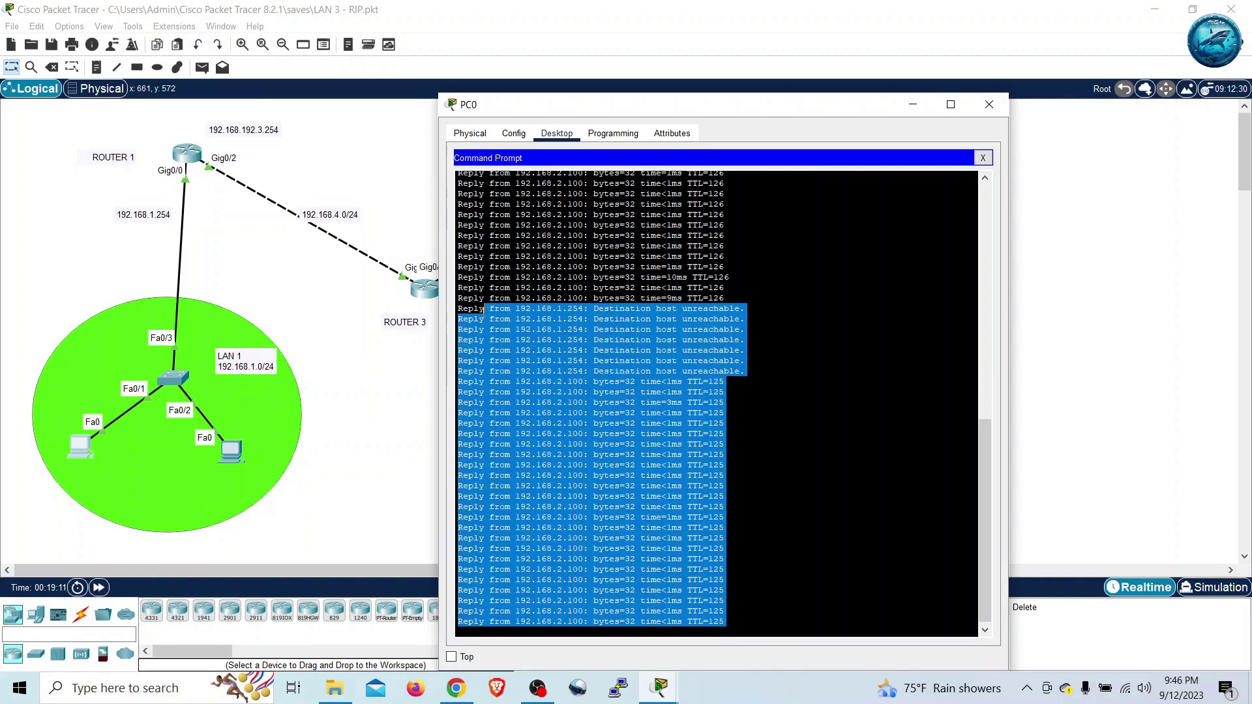
pyautogui.click(484, 309)
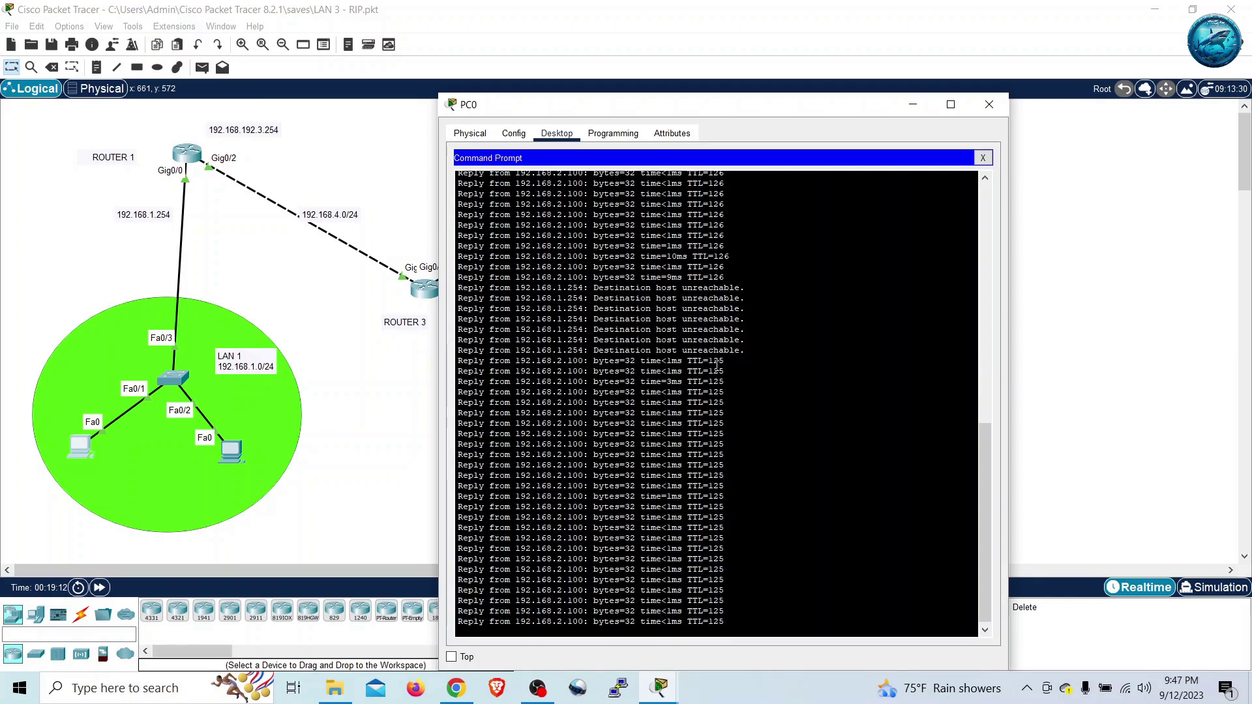